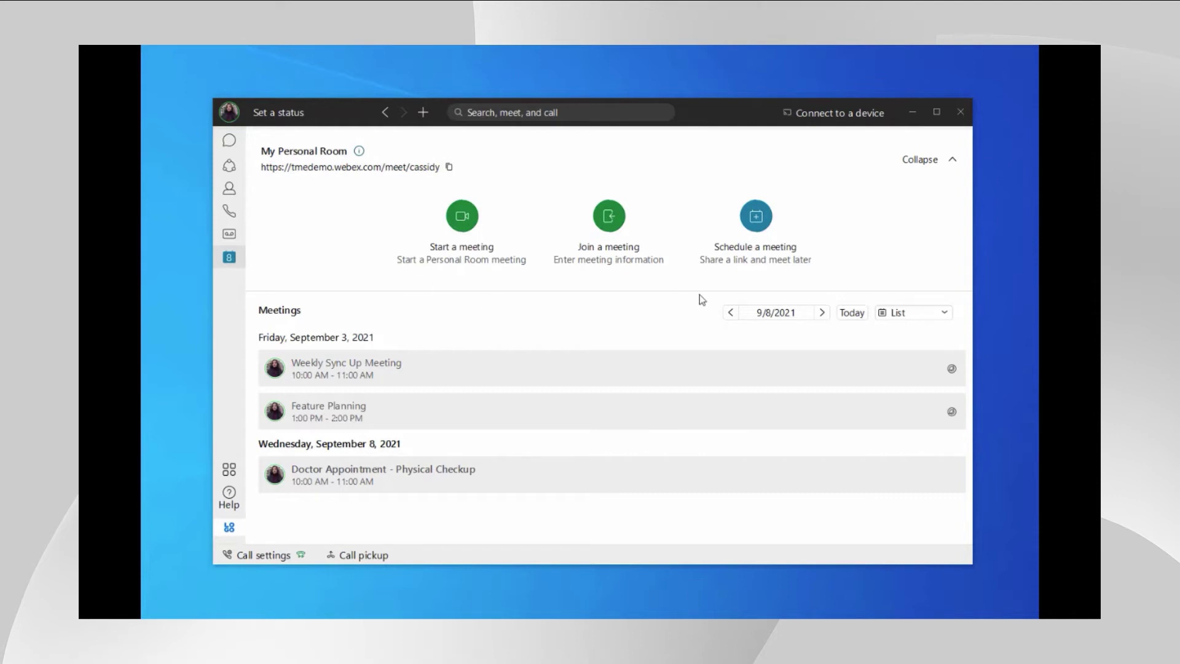
Open the Webex app settings and review the meeting join options, audio settings and video settings
click(411, 171)
click(231, 112)
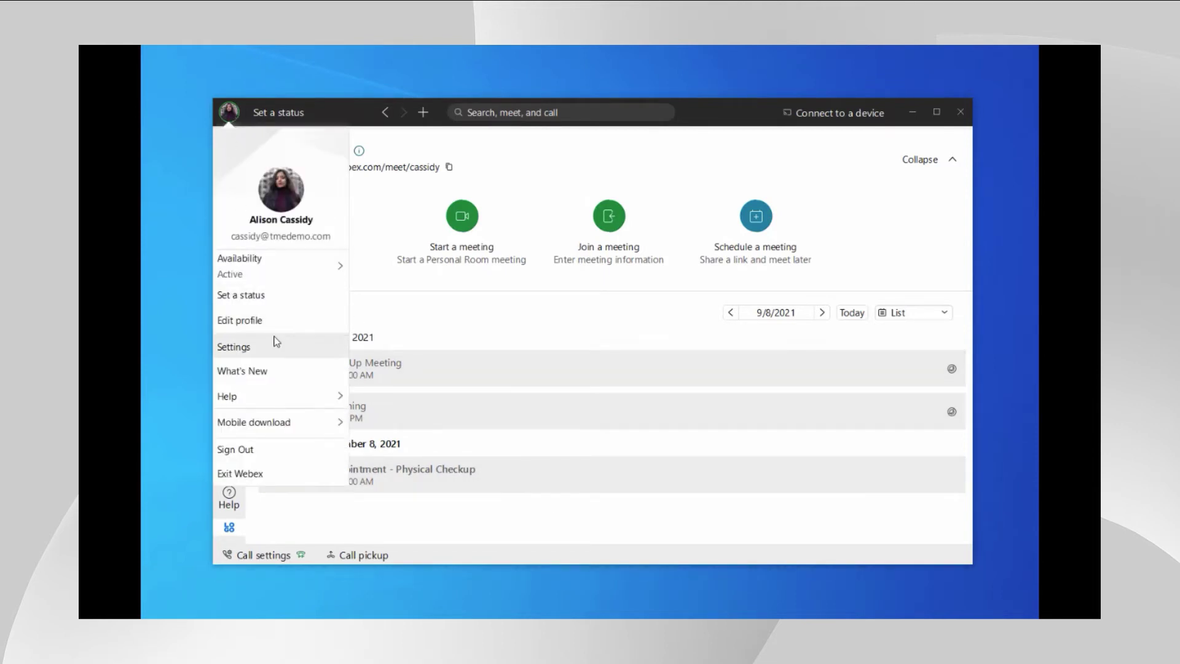
click(345, 345)
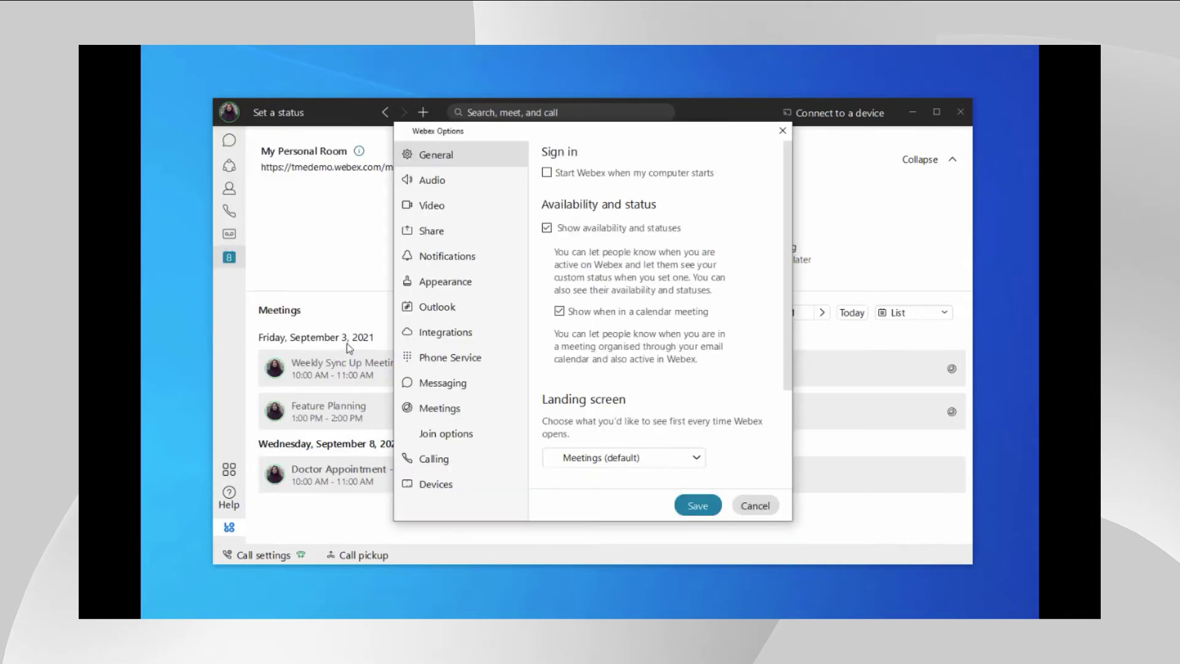
click(457, 437)
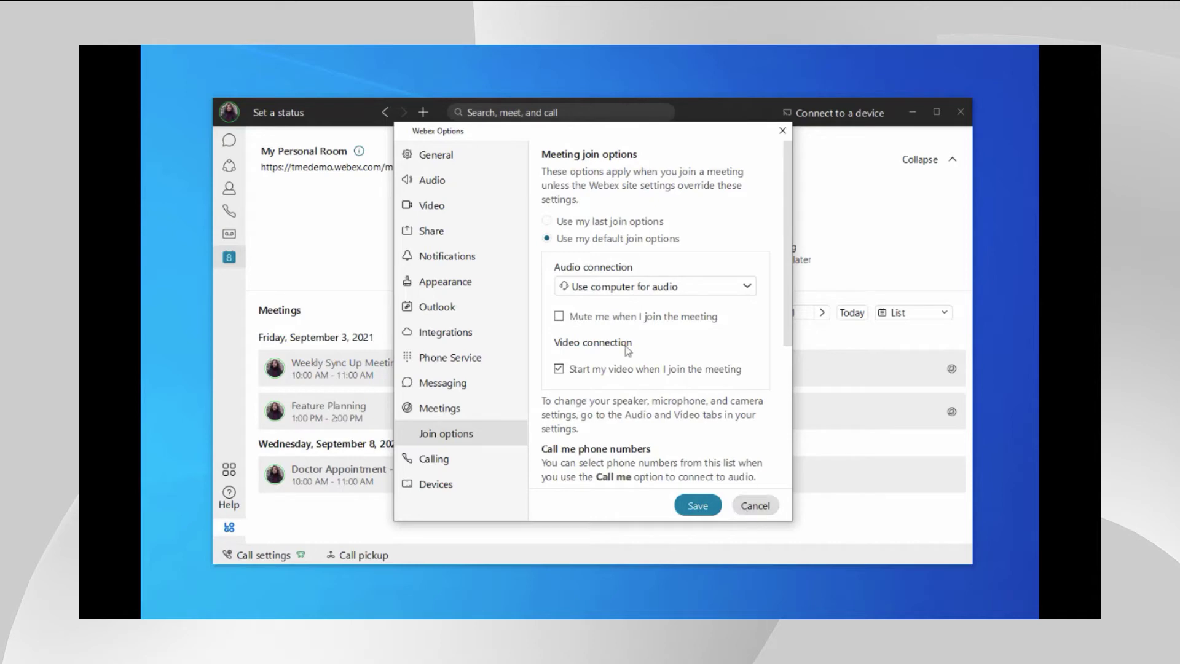
click(458, 182)
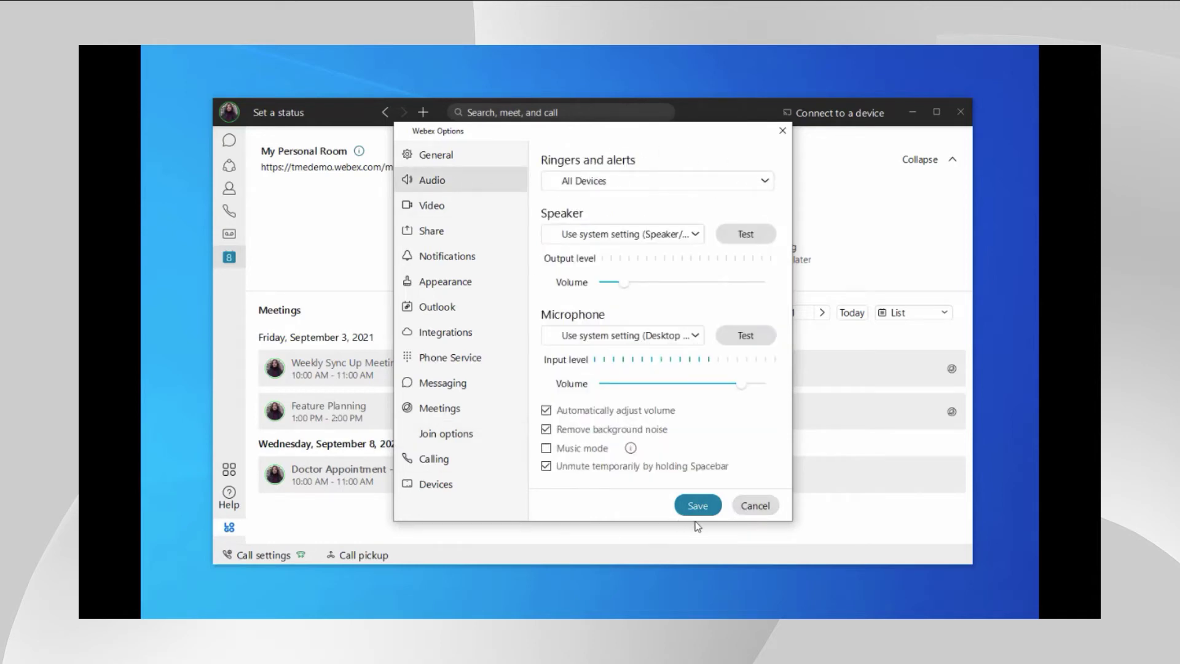
click(441, 209)
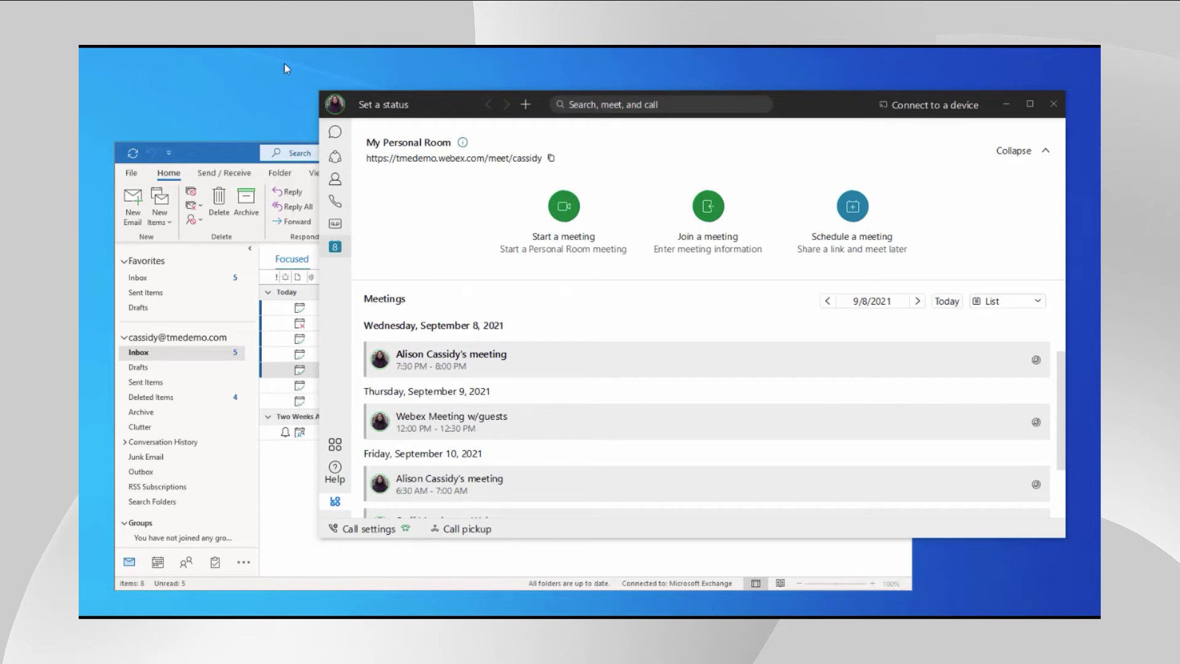
Switch to Outlook and create a new meeting on 9/8/2021 with the start time set to 6:30 PM
click(218, 159)
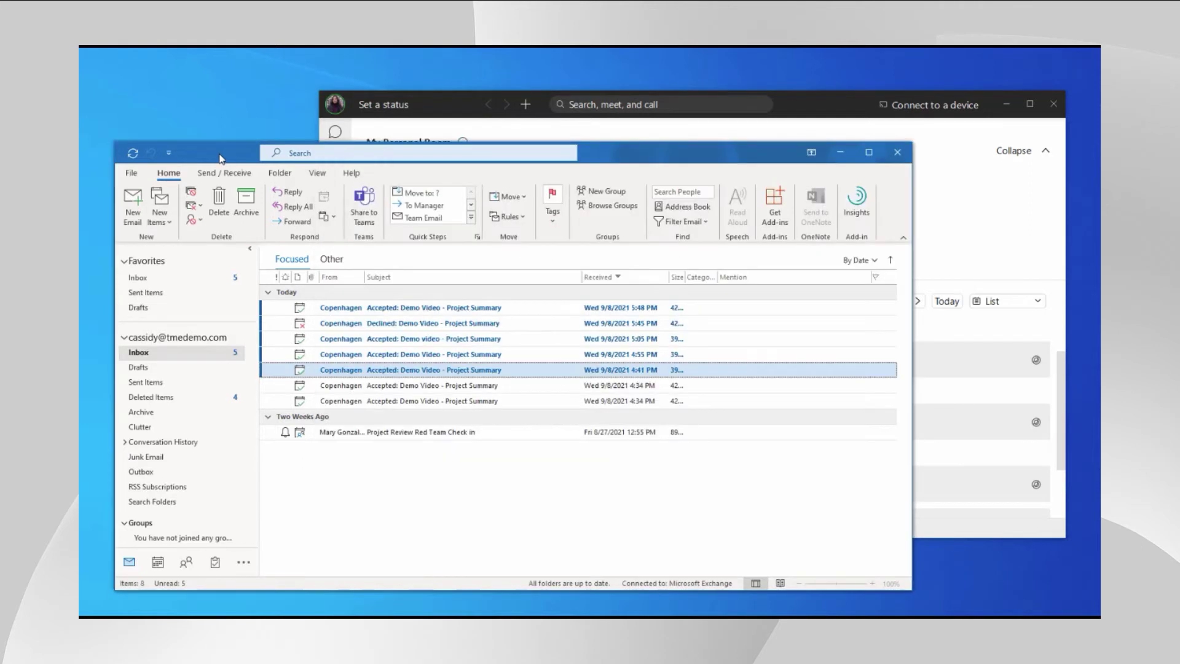
click(170, 223)
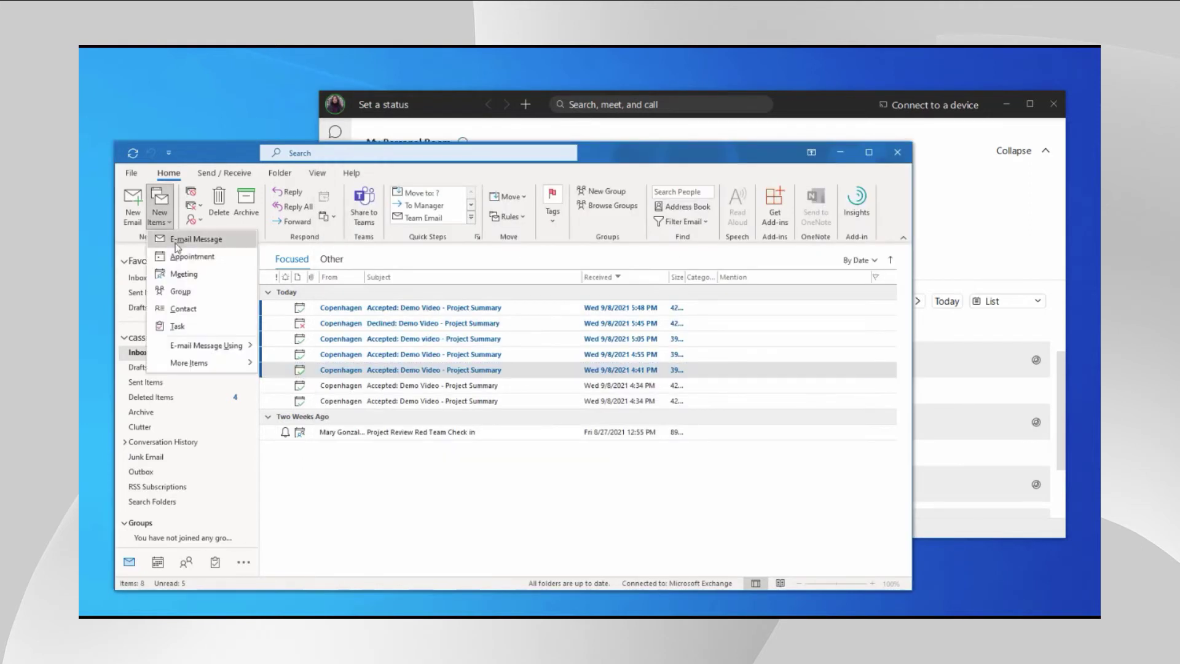
click(190, 273)
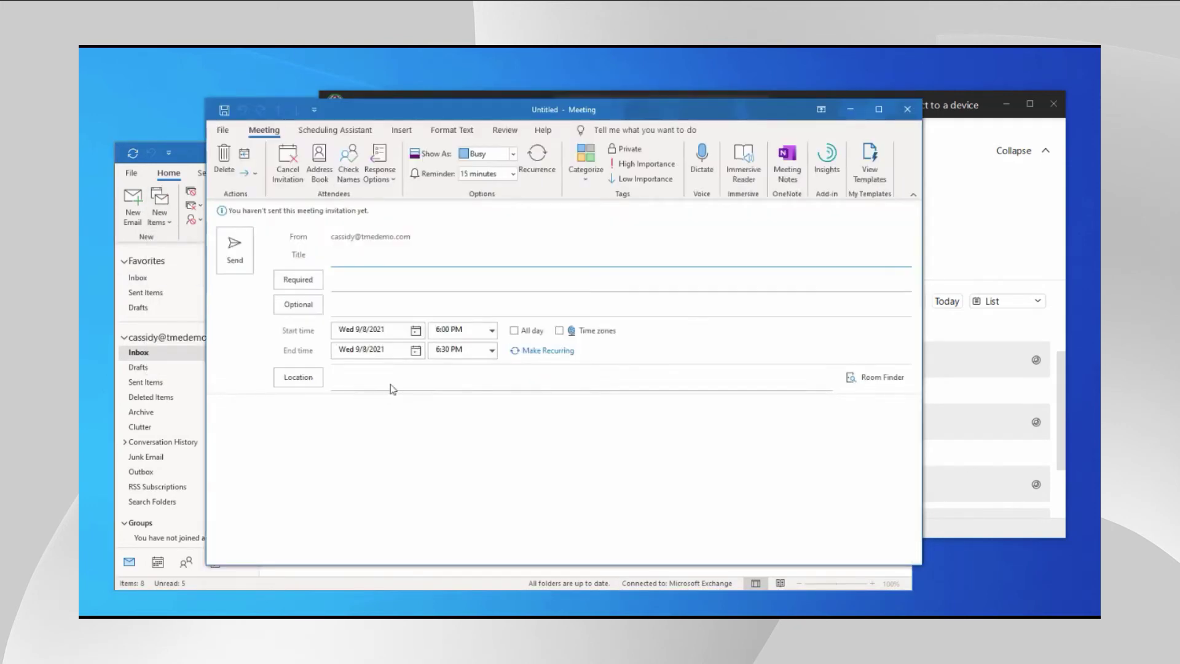
click(492, 330)
click(477, 360)
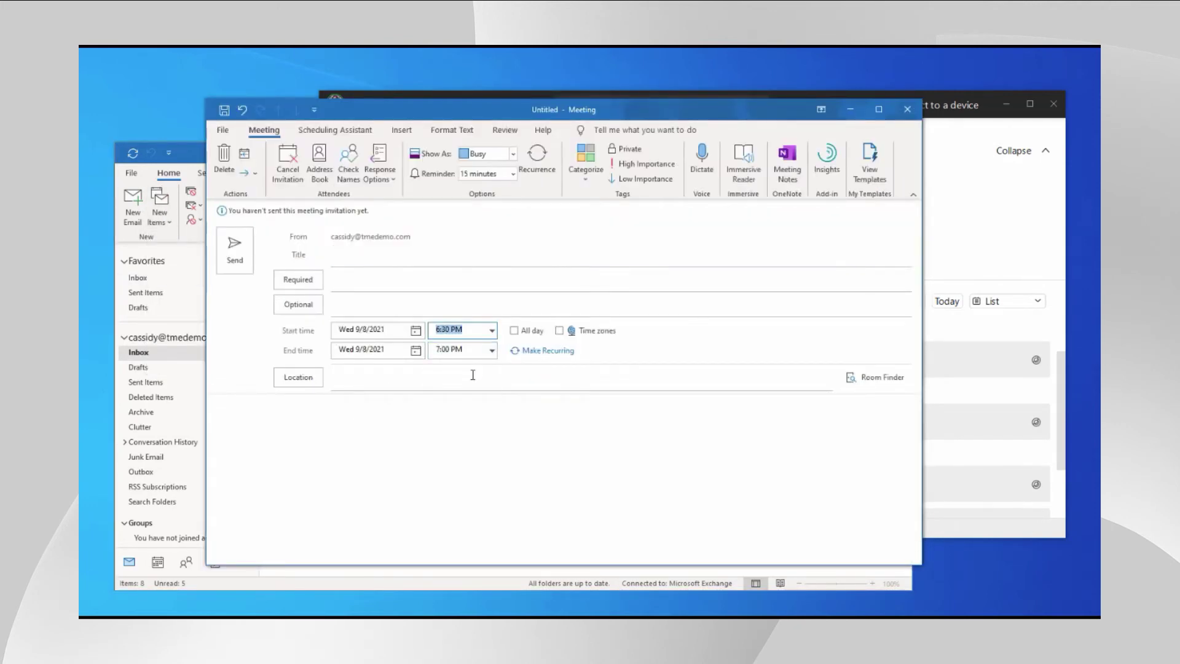
click(473, 379)
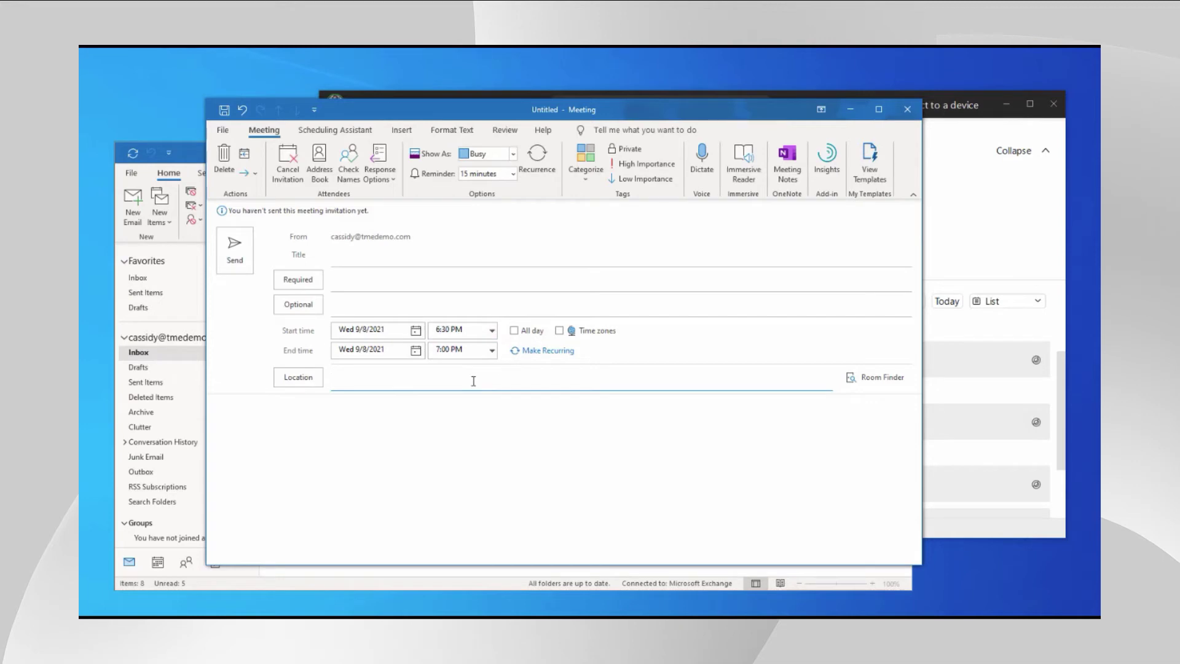
text(@webex)
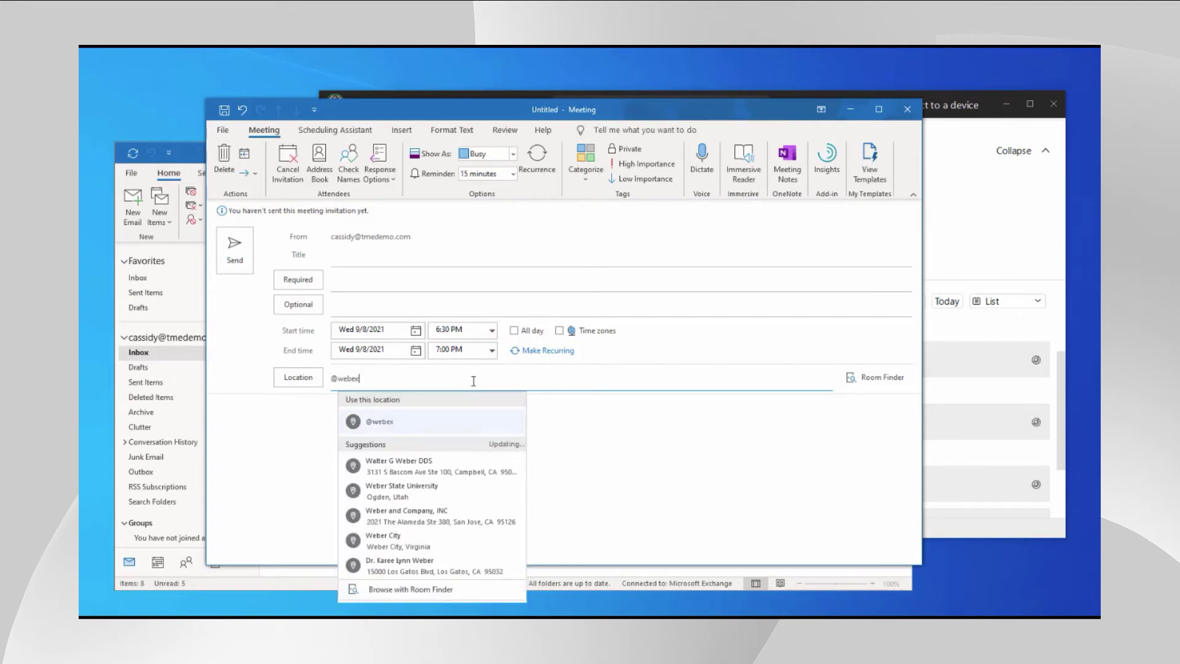
click(408, 422)
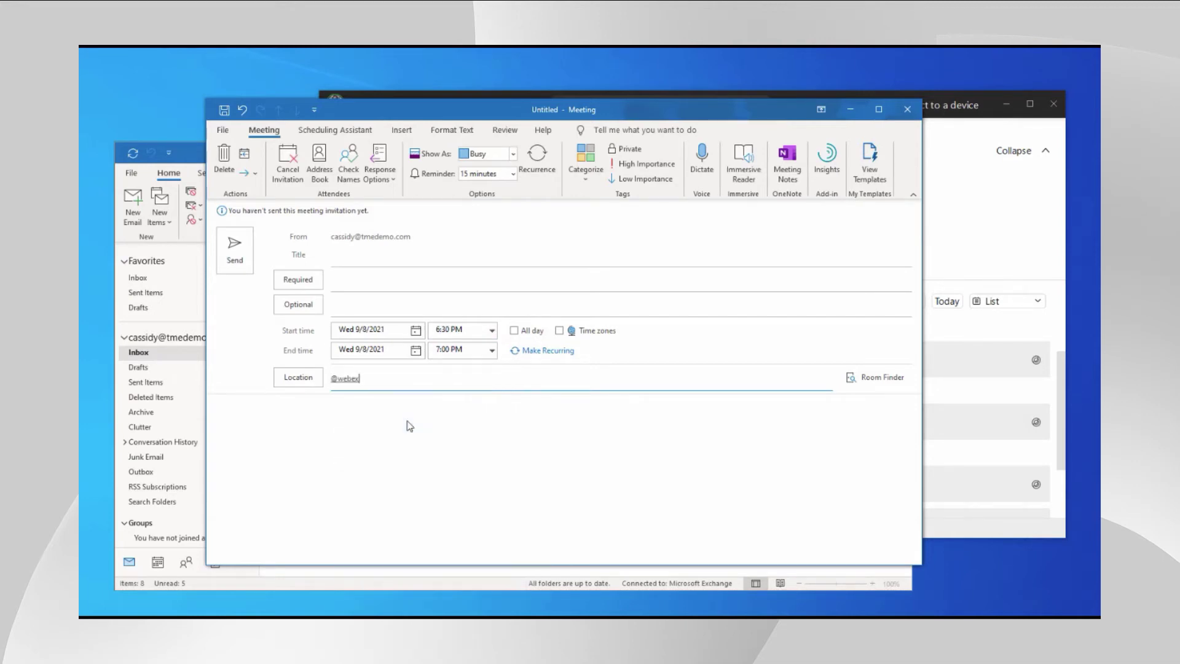
click(402, 265)
text(Demo)
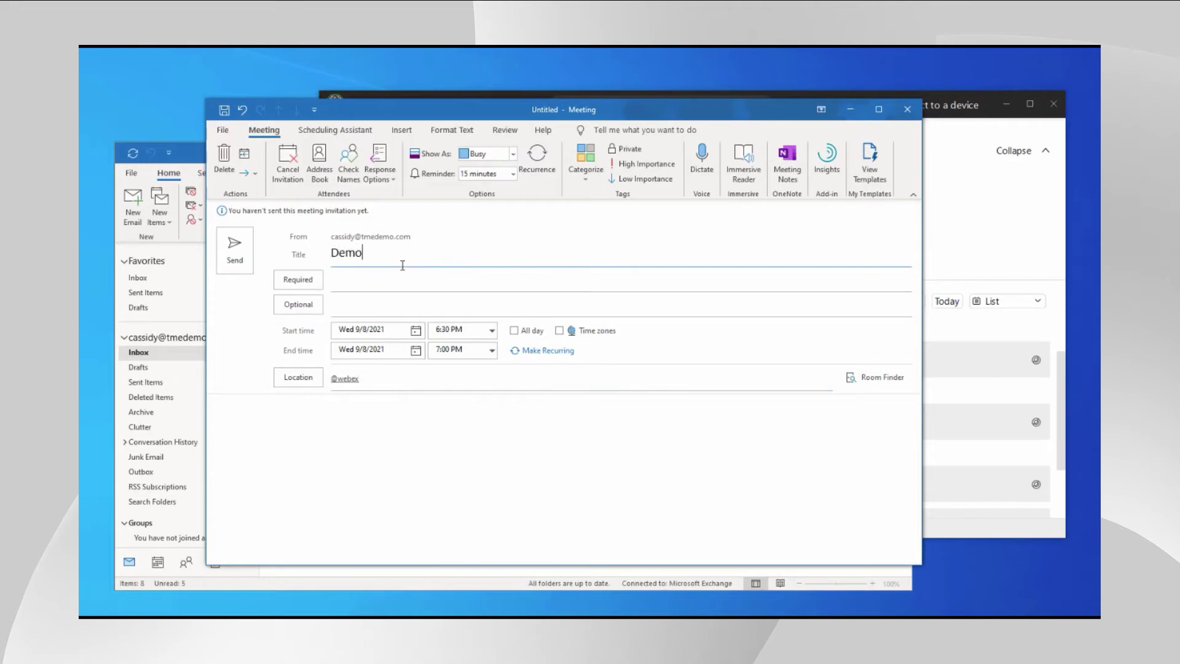
text( Video - Project S)
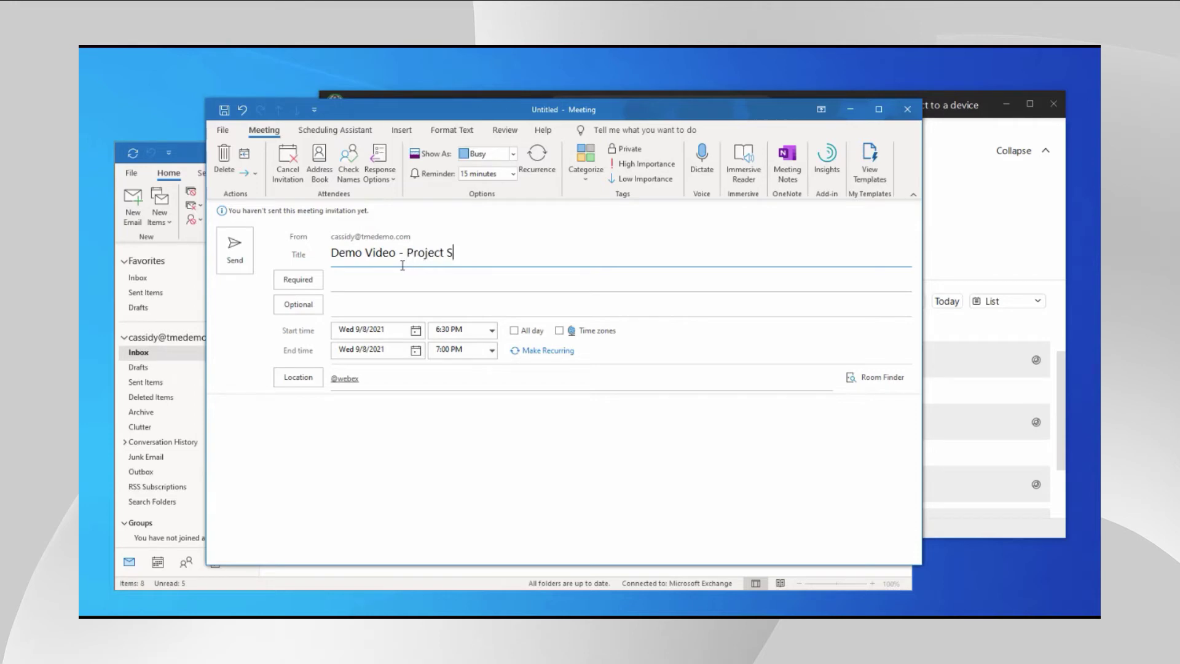
text(ummary)
Add two colleagues from the recent people suggestions as required attendees of the meeting
click(436, 275)
text(coby)
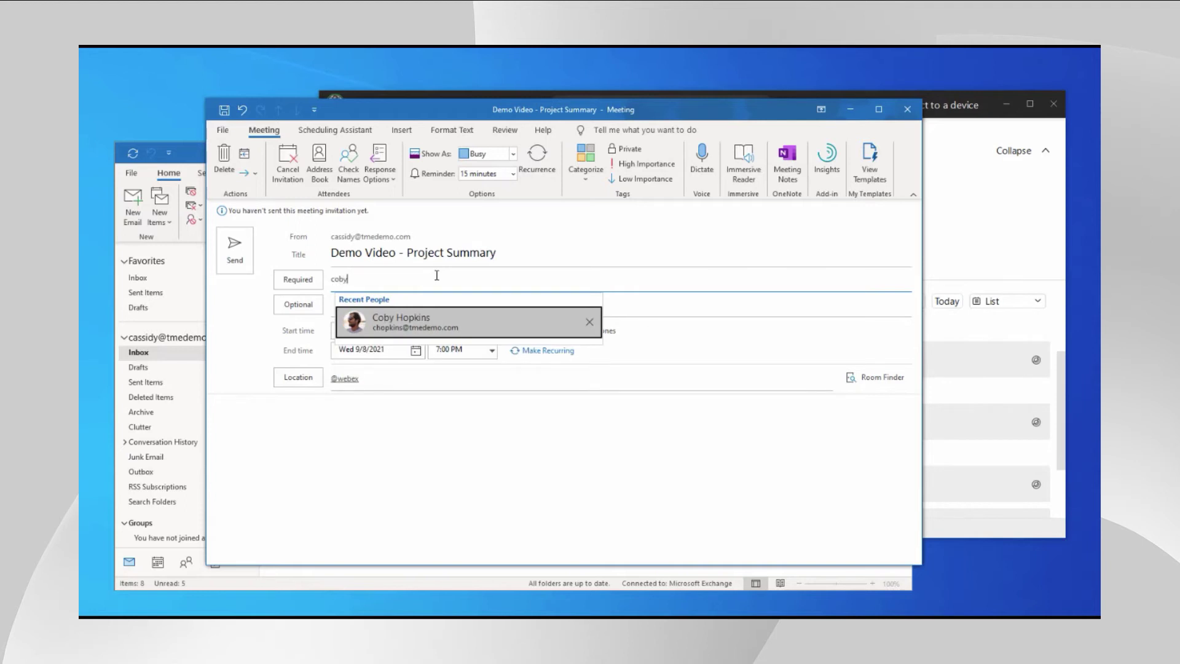
click(421, 321)
text(a)
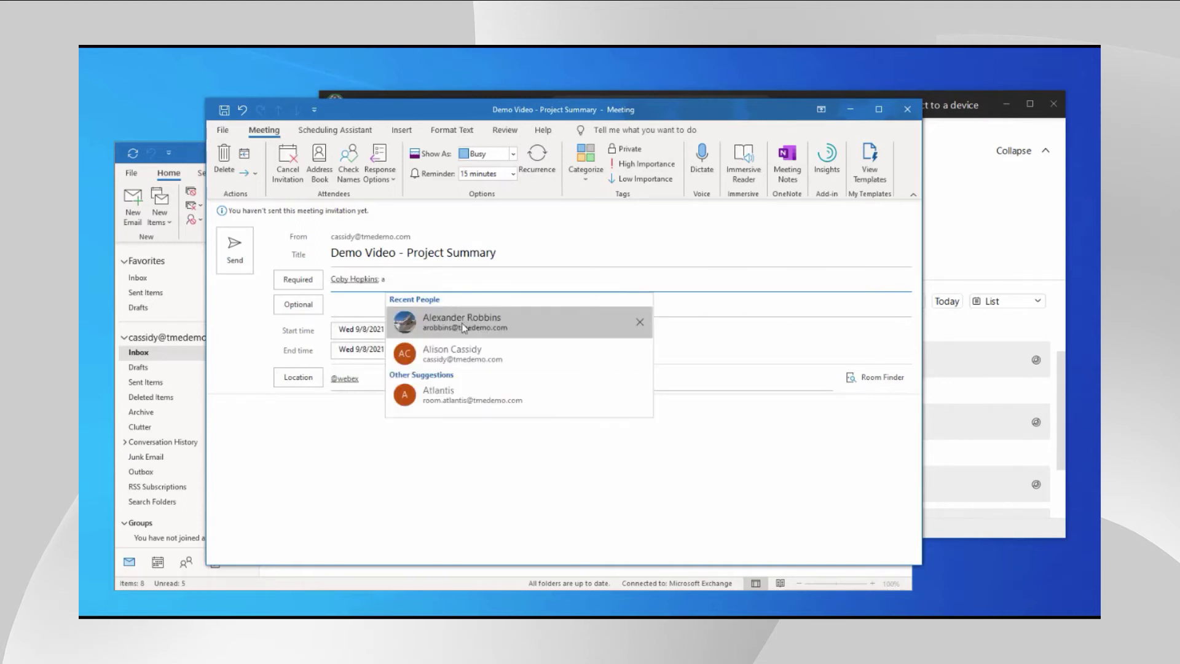
click(464, 325)
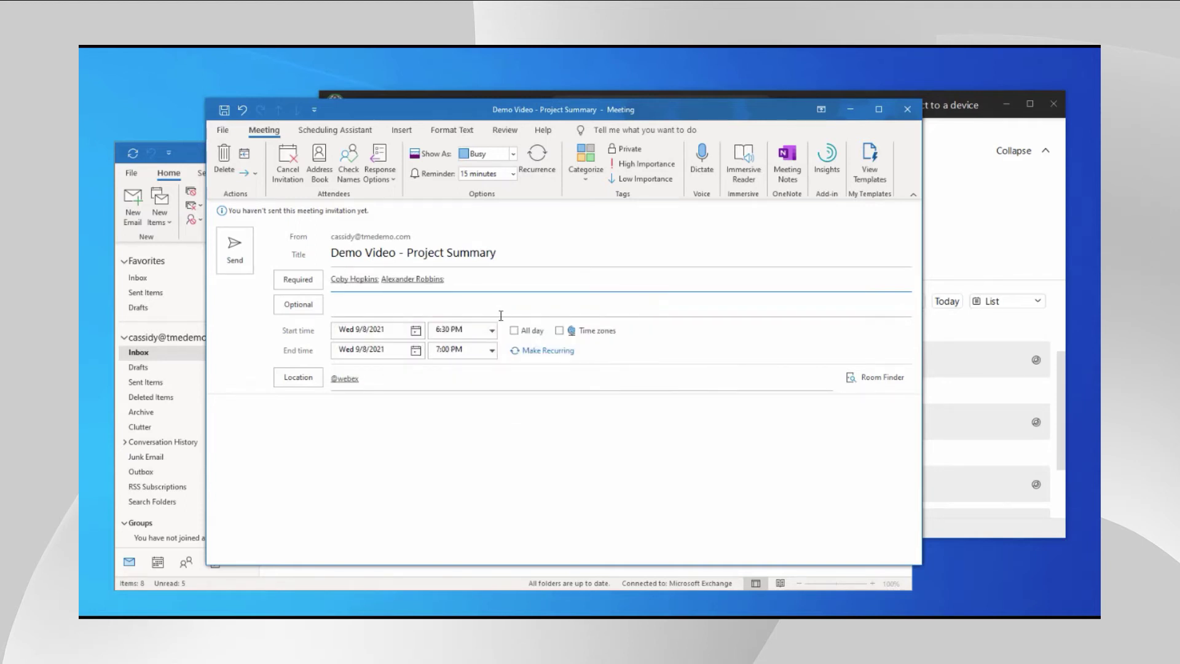
Add the Copenhagen conference room to the meeting with Room Finder and close the finder
click(893, 385)
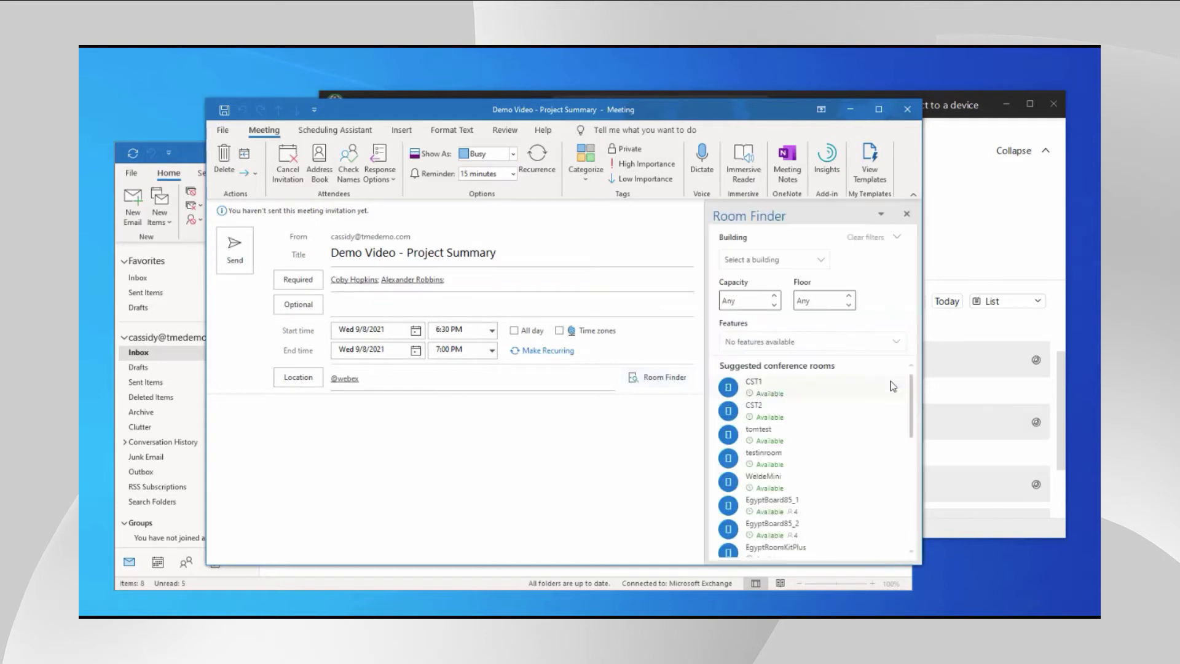
scroll(915, 524, down, 2)
scroll(916, 524, down, 5)
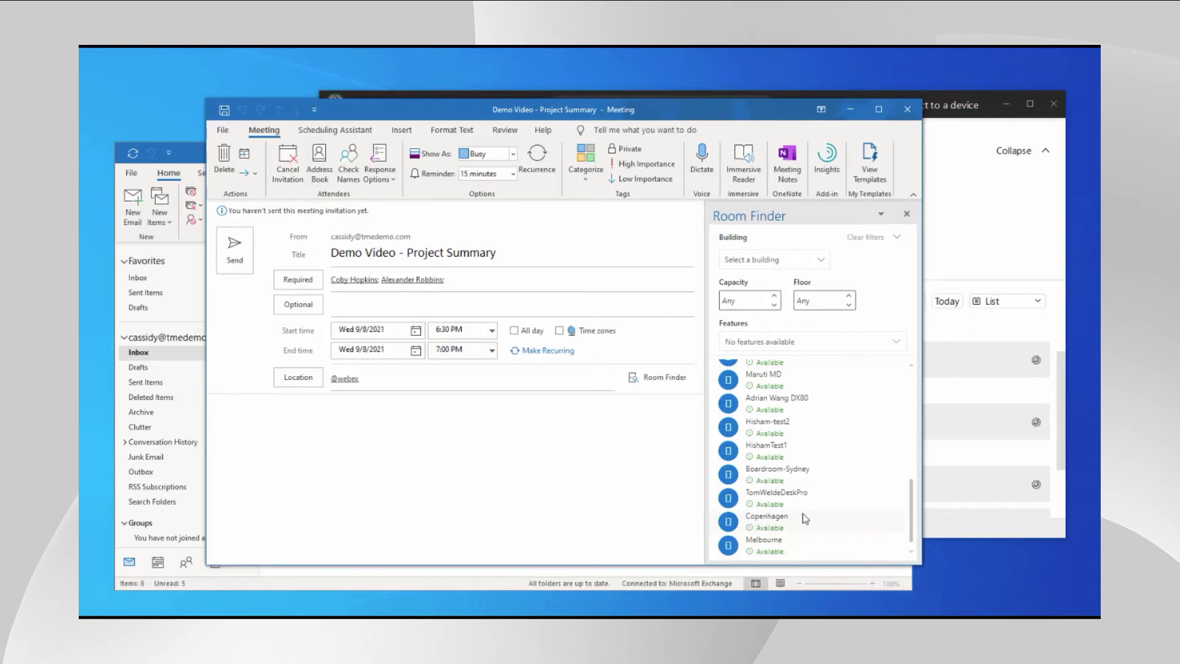
click(779, 522)
click(907, 216)
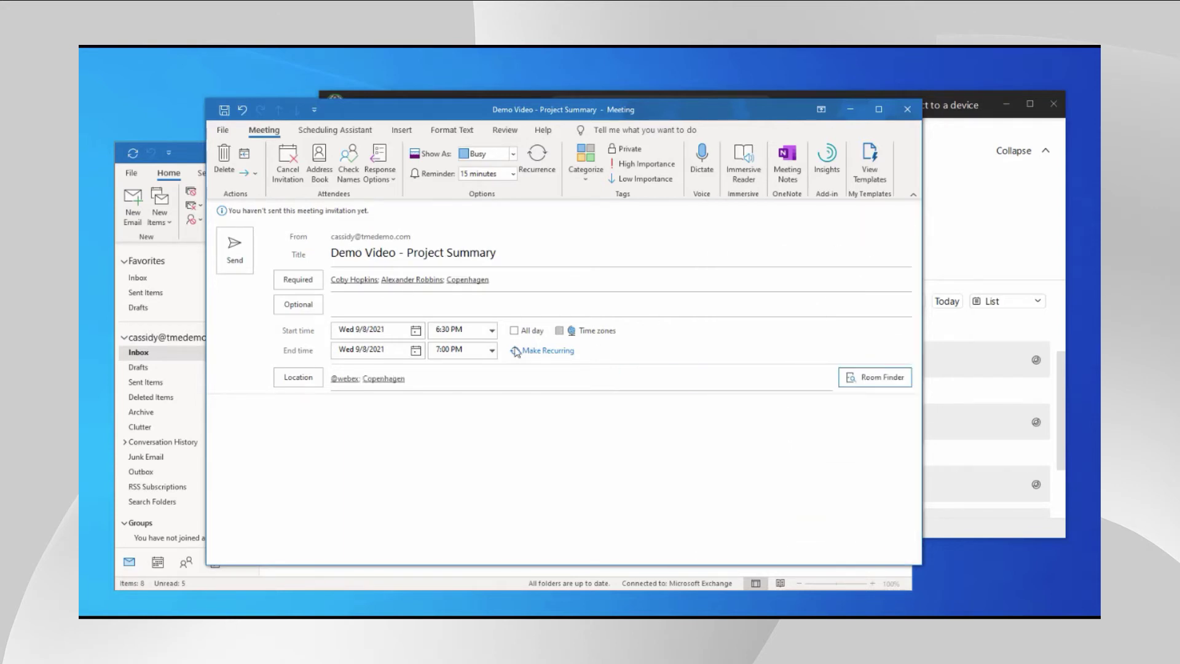
Send the Demo Video - Project Summary invitation and dismiss the Outlook notifications
click(386, 355)
click(238, 261)
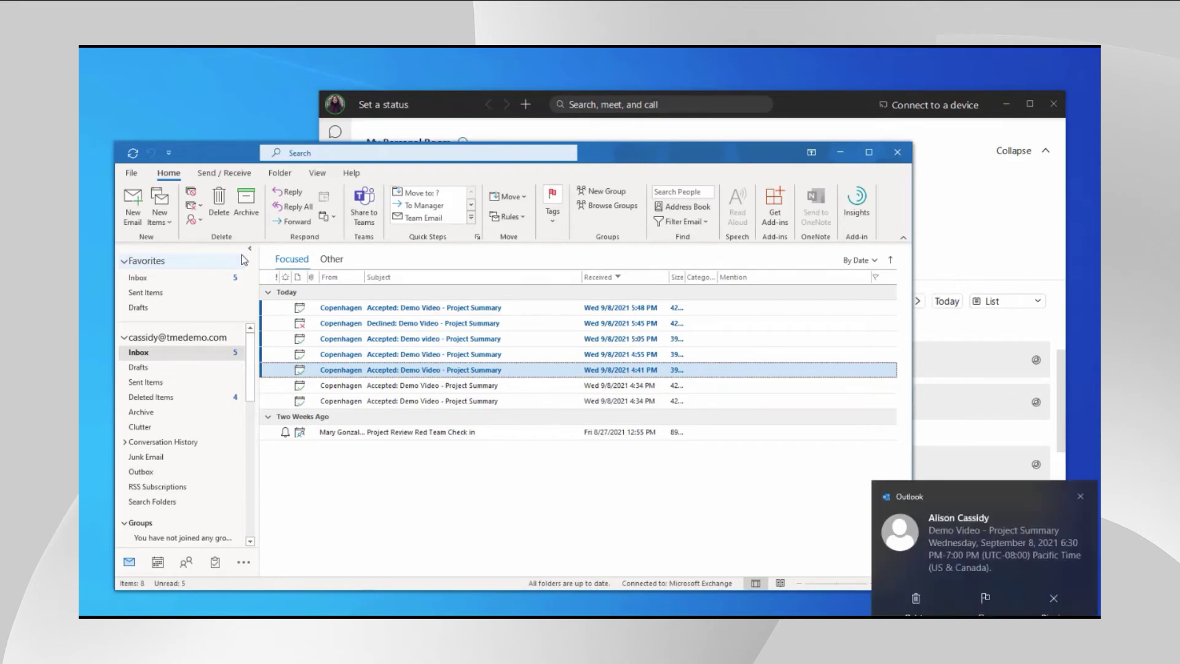
click(1079, 495)
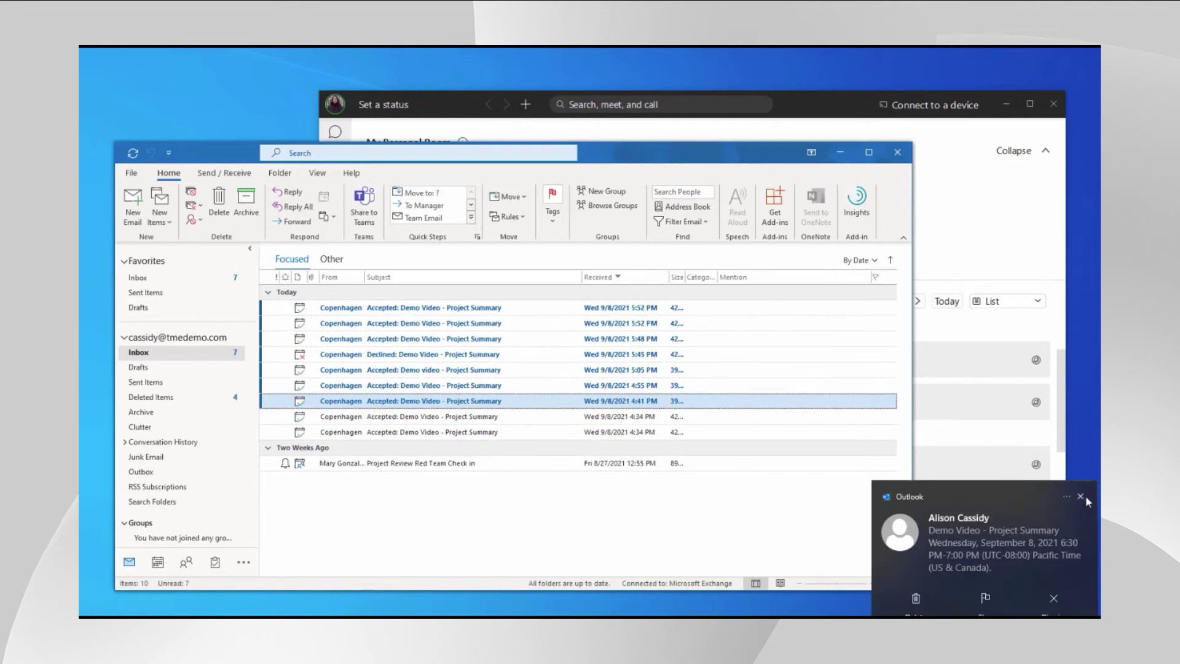
click(1081, 496)
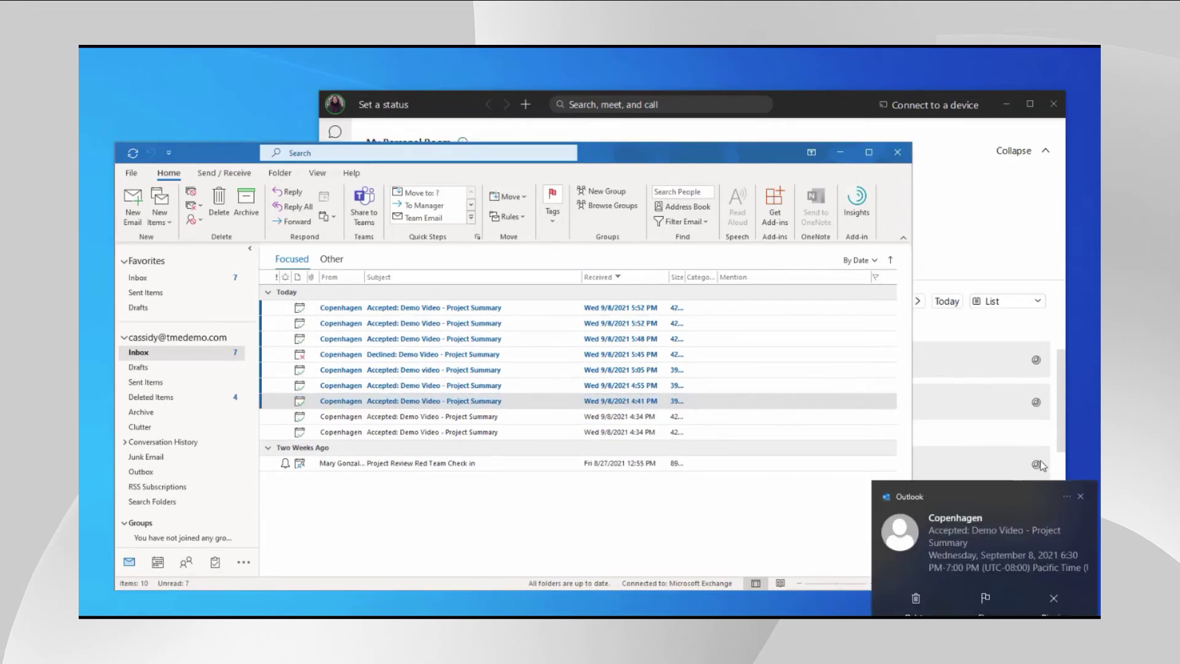
click(1080, 495)
Switch to Webex and examine the attendees and meeting information of the Demo Video - Project Summary meeting
click(991, 231)
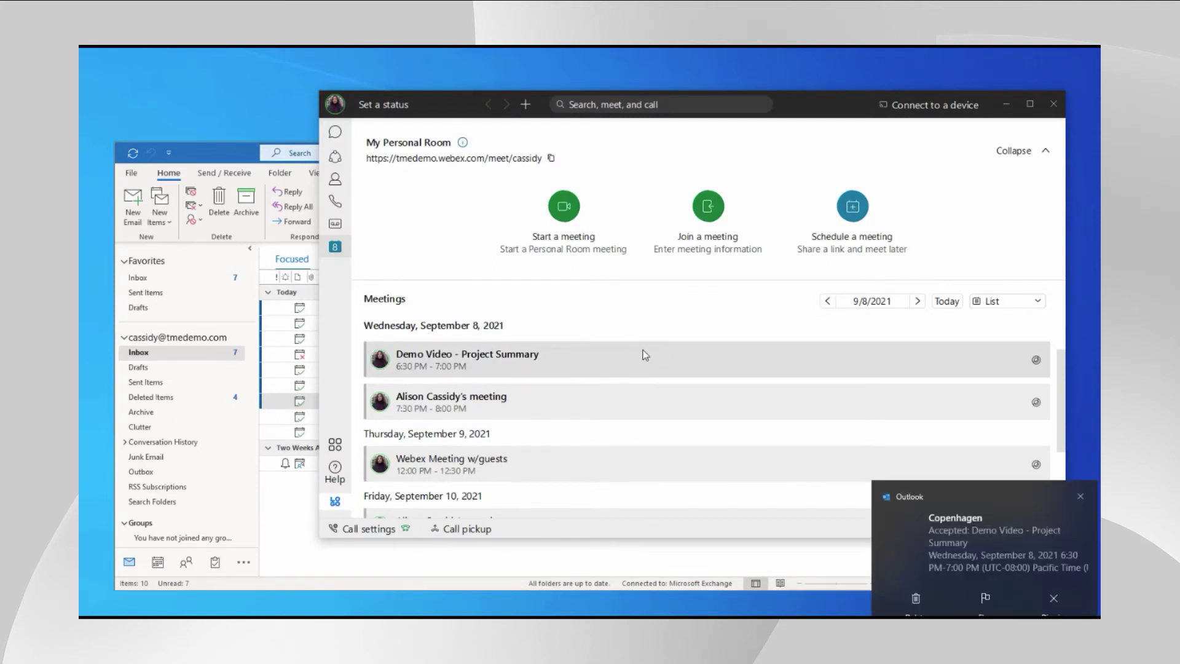
click(1081, 495)
click(932, 365)
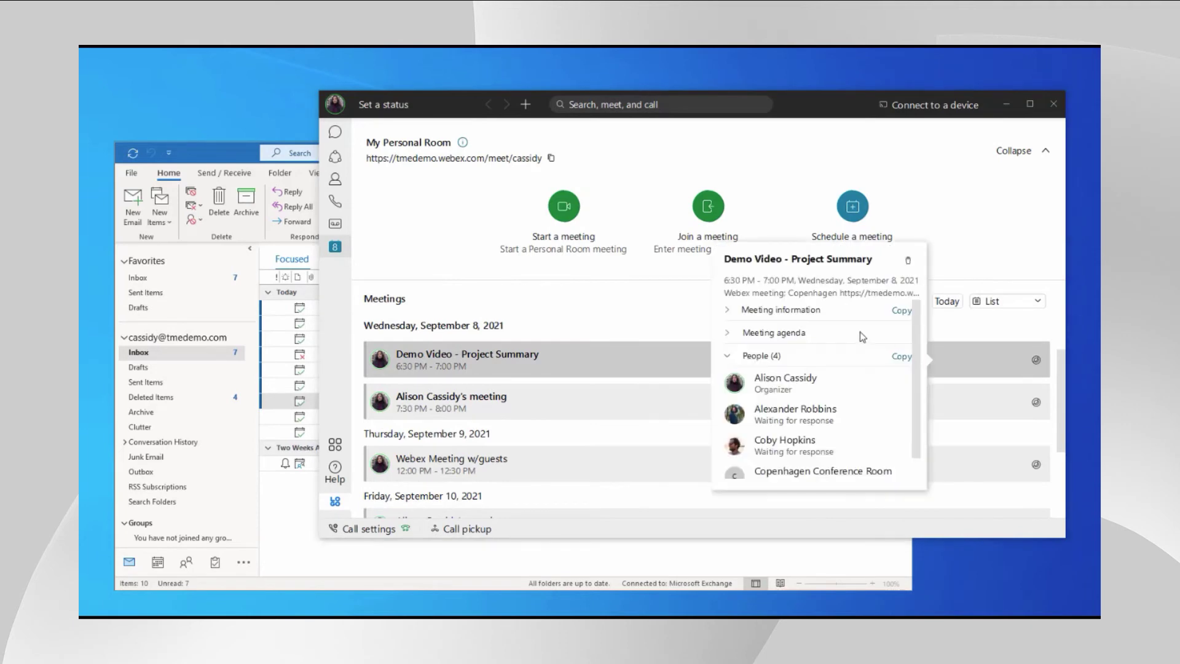
click(733, 314)
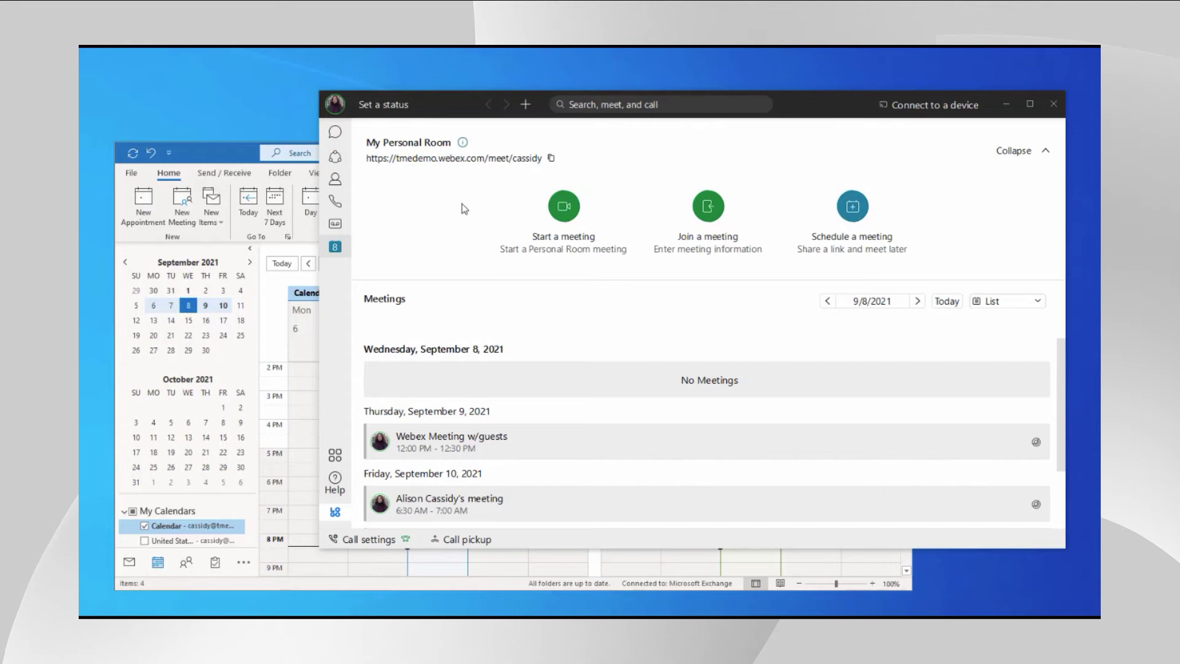
Set Microsoft Outlook as the scheduler in the Webex meeting settings and save the change
click(334, 106)
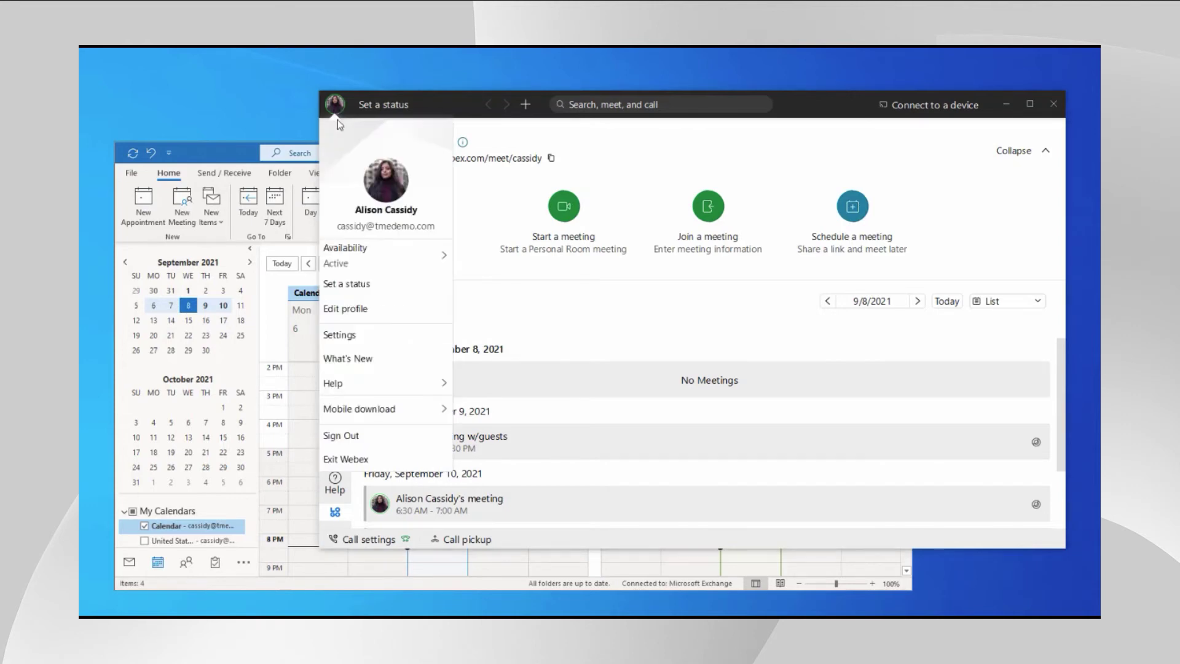
click(354, 334)
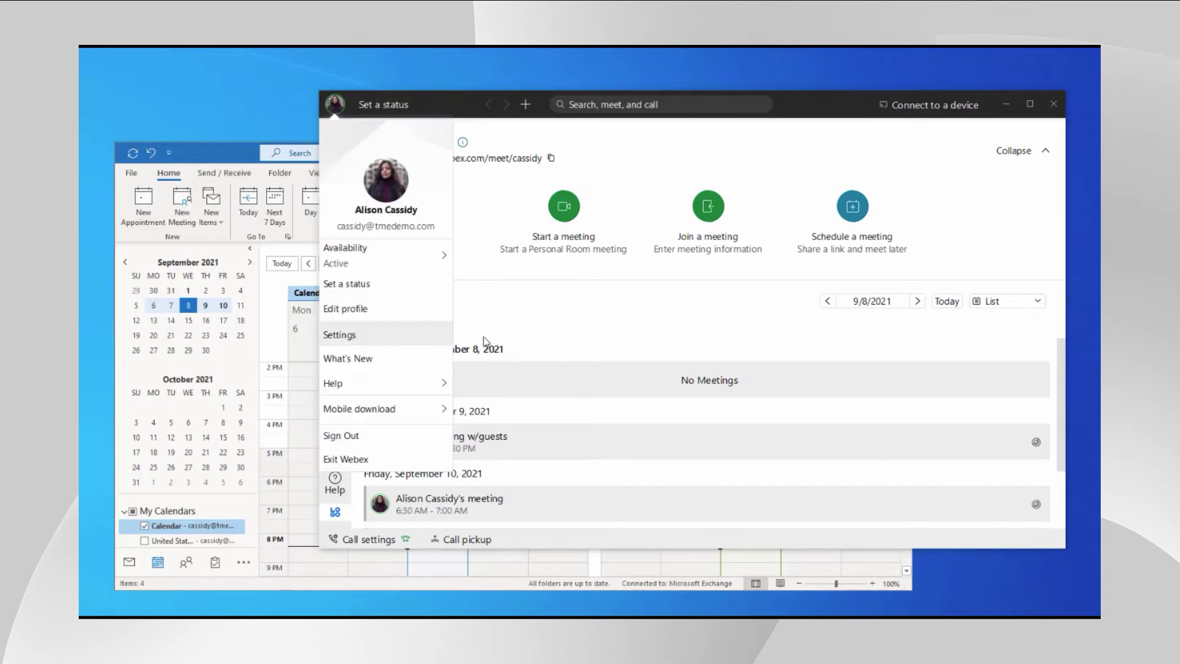
click(546, 399)
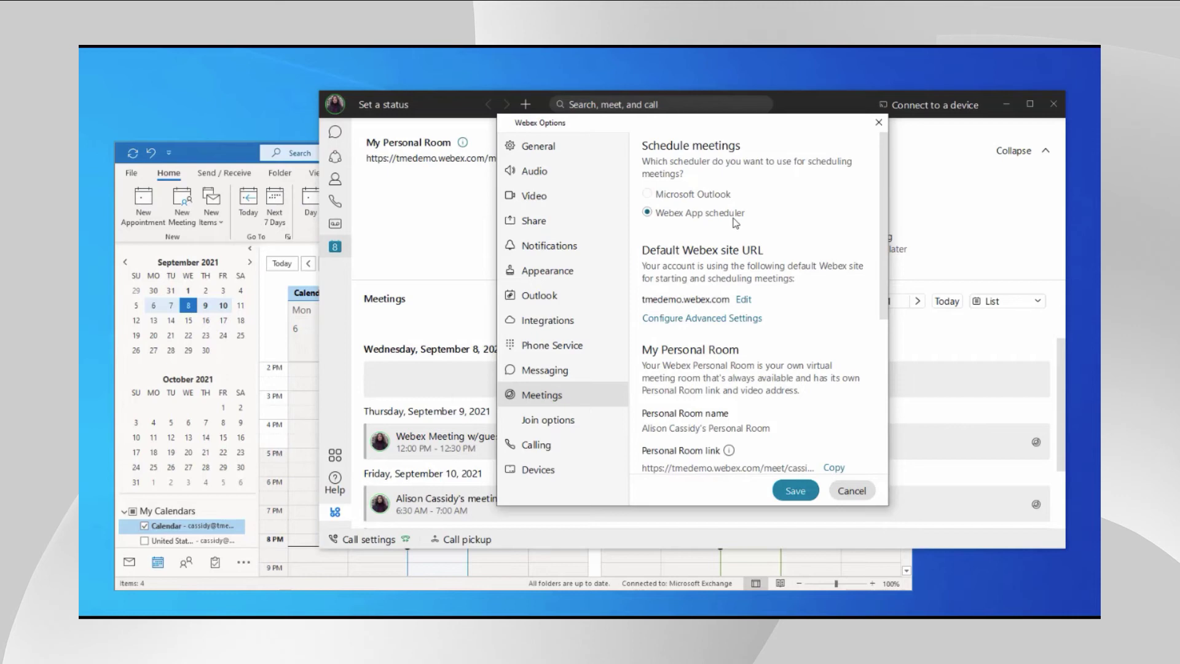
click(646, 194)
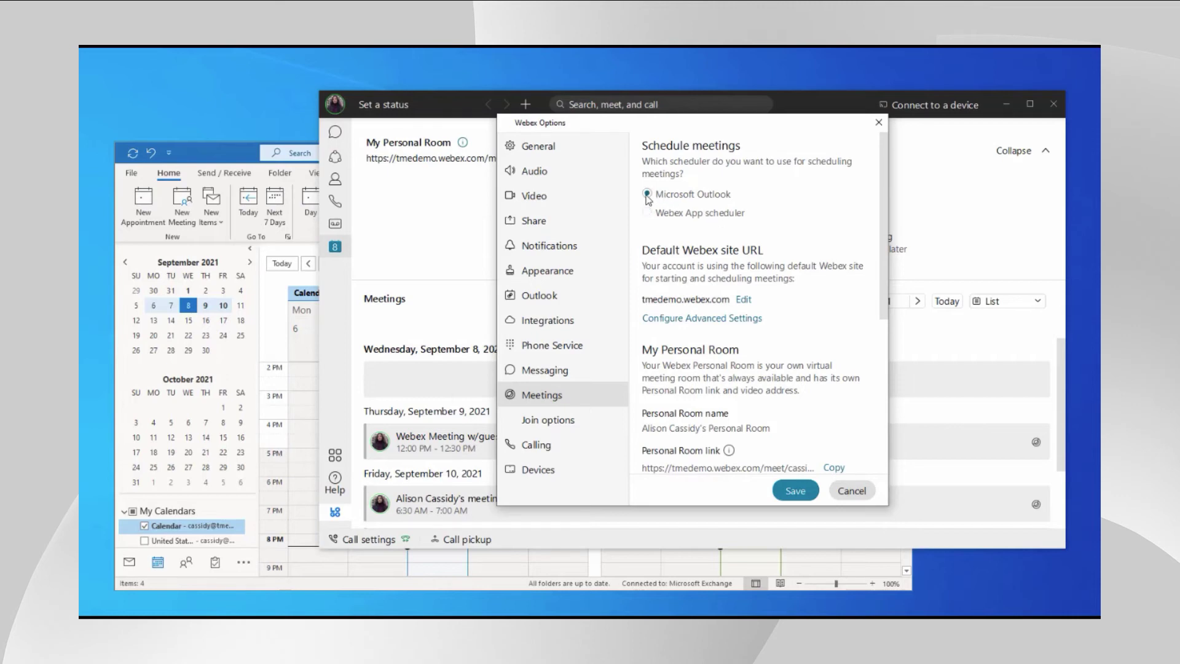
click(792, 491)
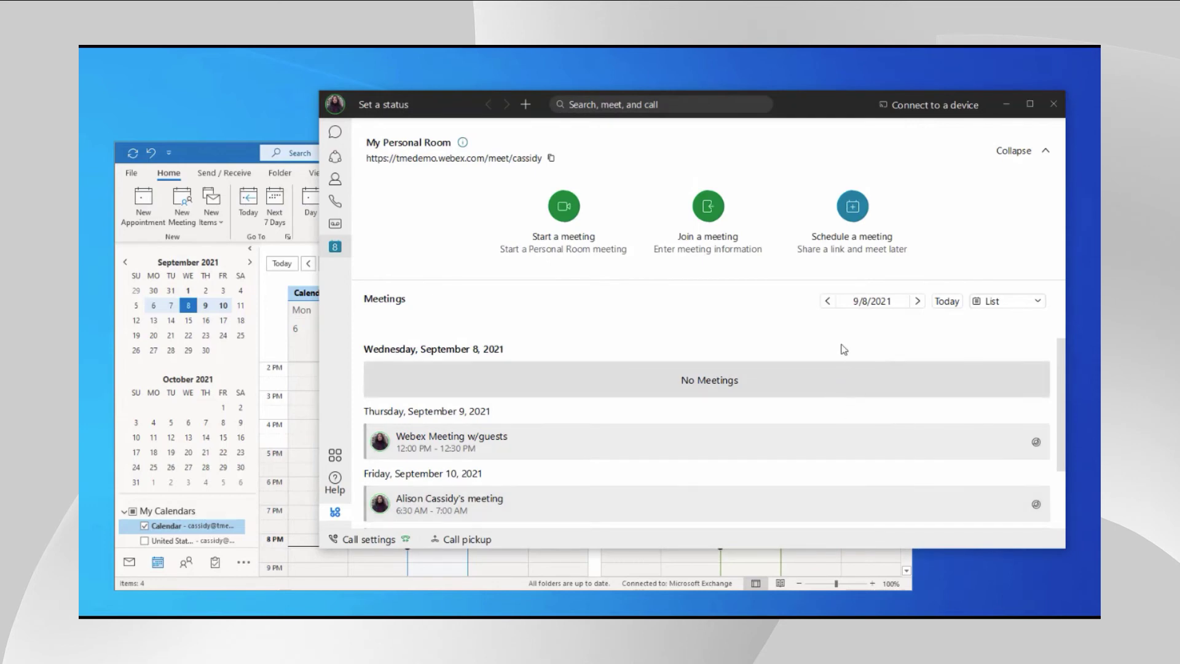
Schedule a new meeting from Webex and review the join details in the Outlook Personal Room invitation
click(857, 208)
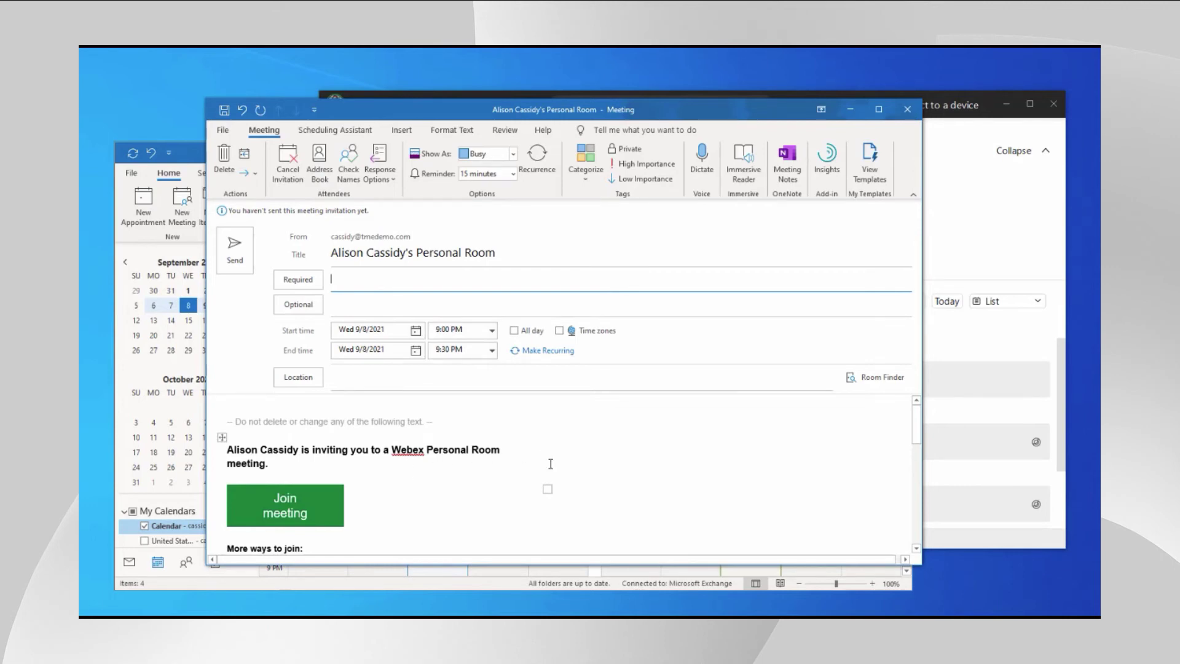
scroll(547, 463, down, 1)
scroll(550, 464, down, 1)
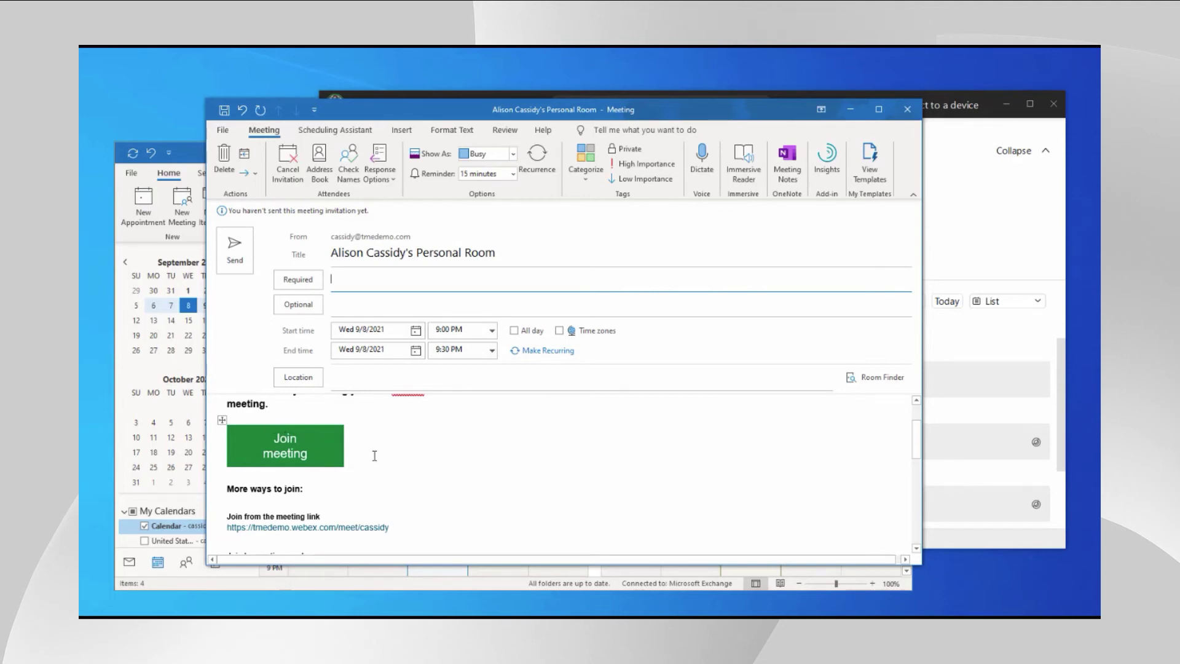
scroll(374, 456, down, 1)
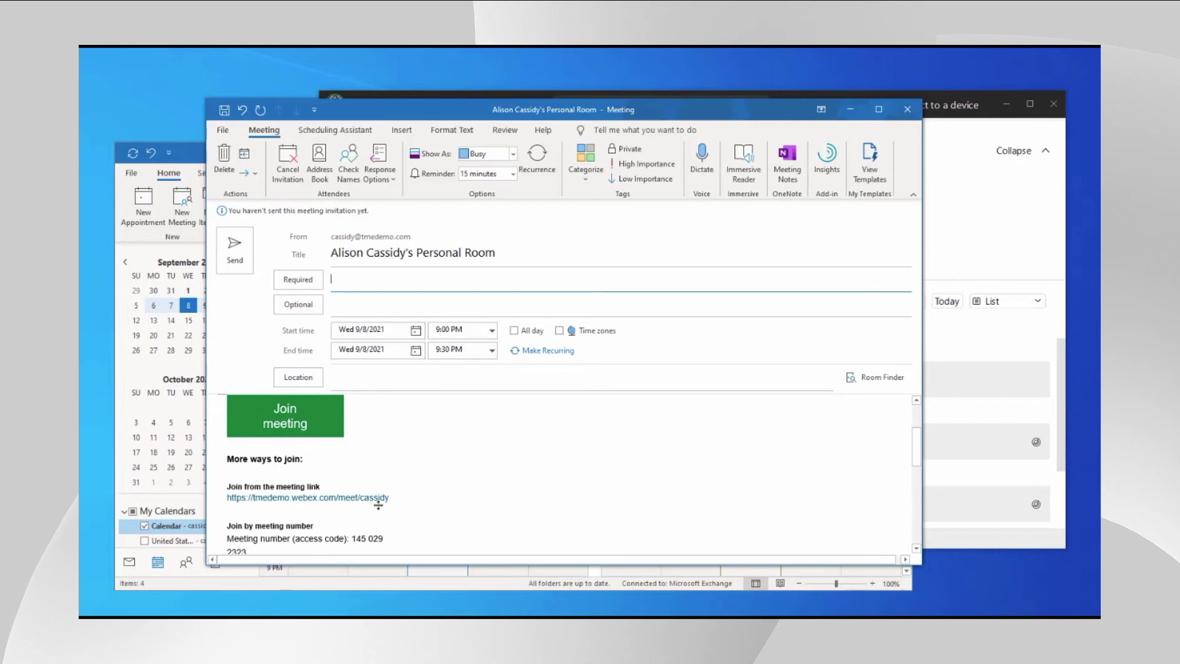
scroll(402, 487, up, 3)
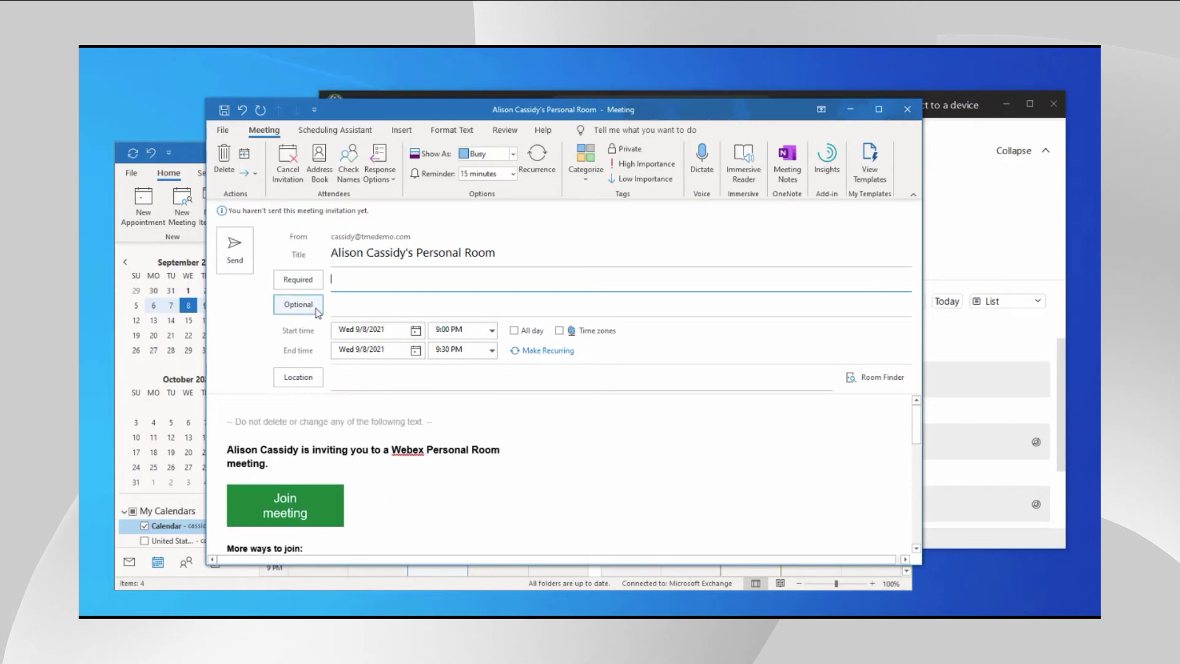
Title the invitation Video Demo - Project Summary and add the two colleagues as required attendees
drag(529, 257, 302, 249)
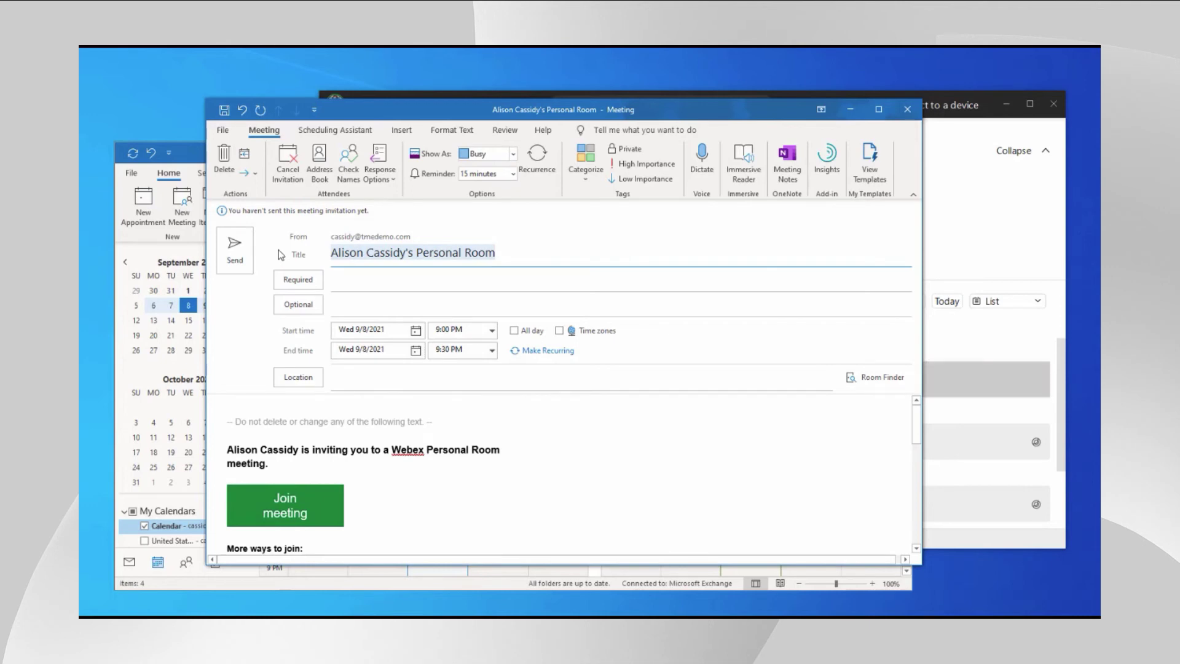
text(Video Demo - Project Summary)
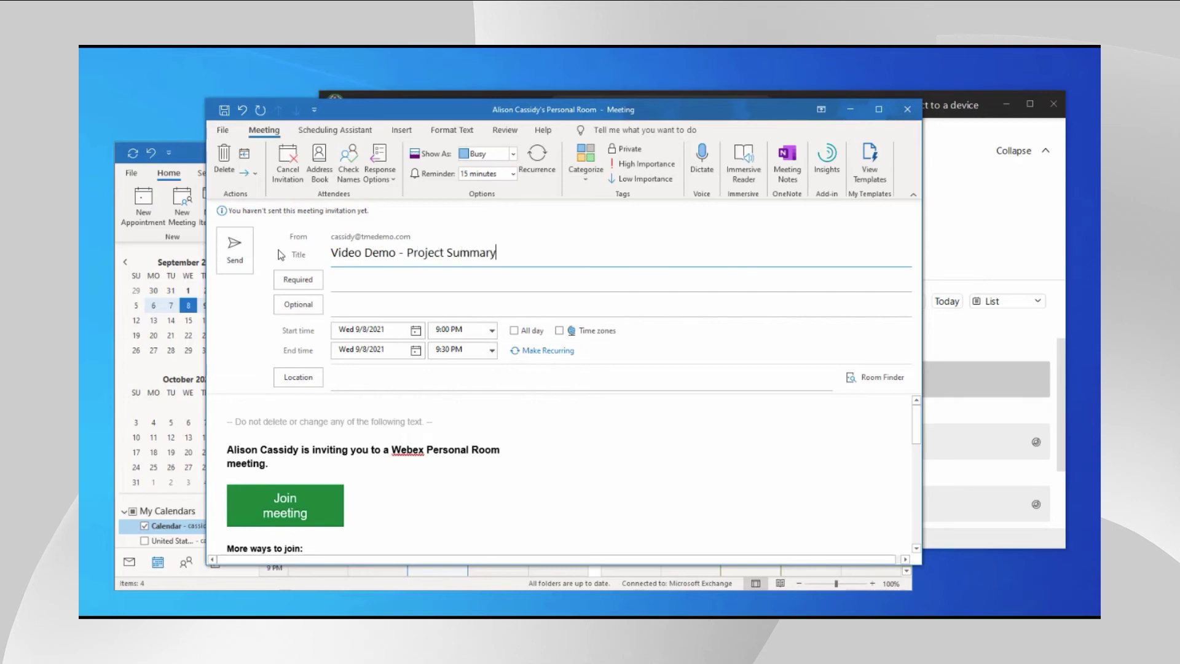
click(368, 286)
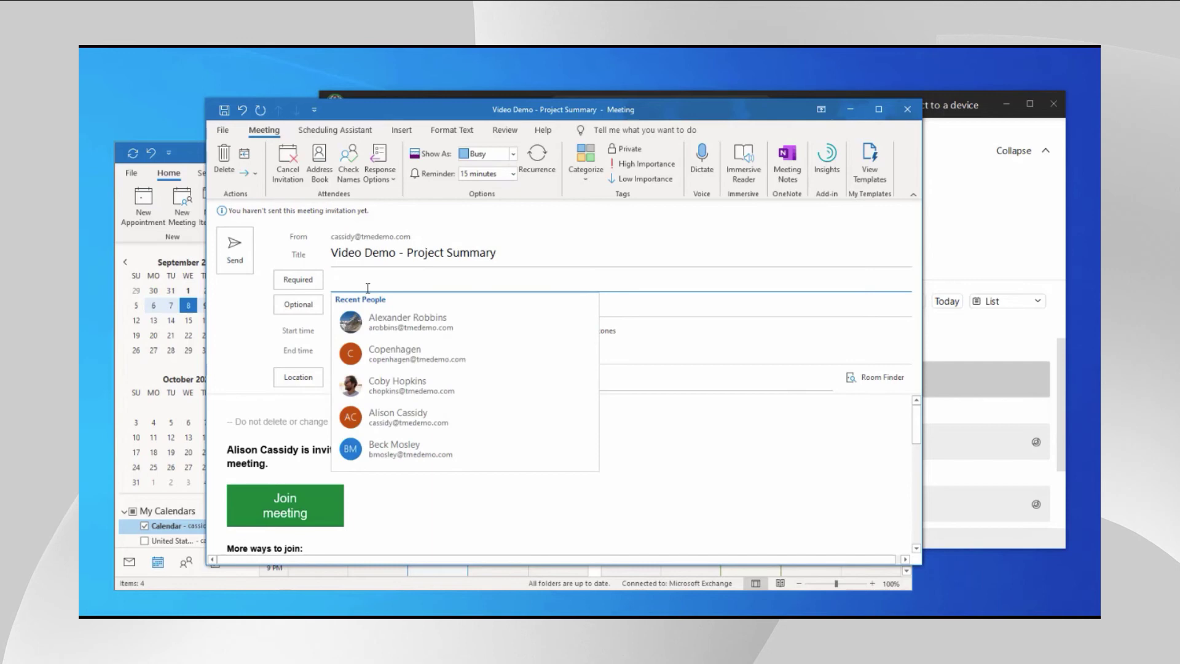
text(co)
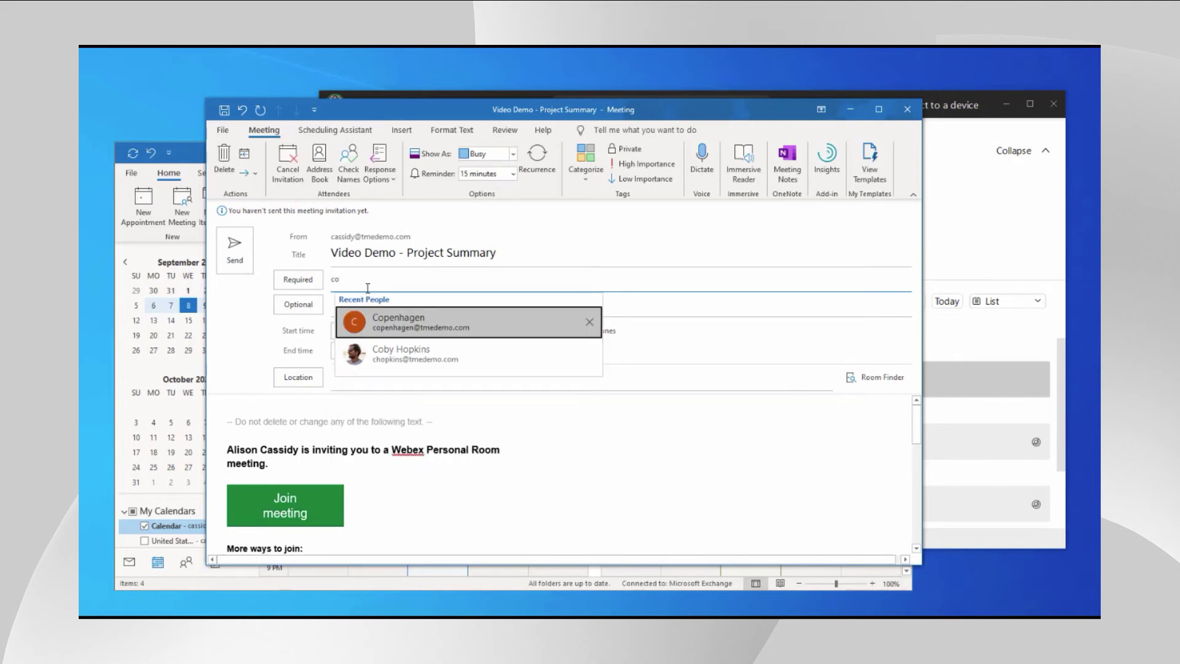
click(389, 363)
text(ale)
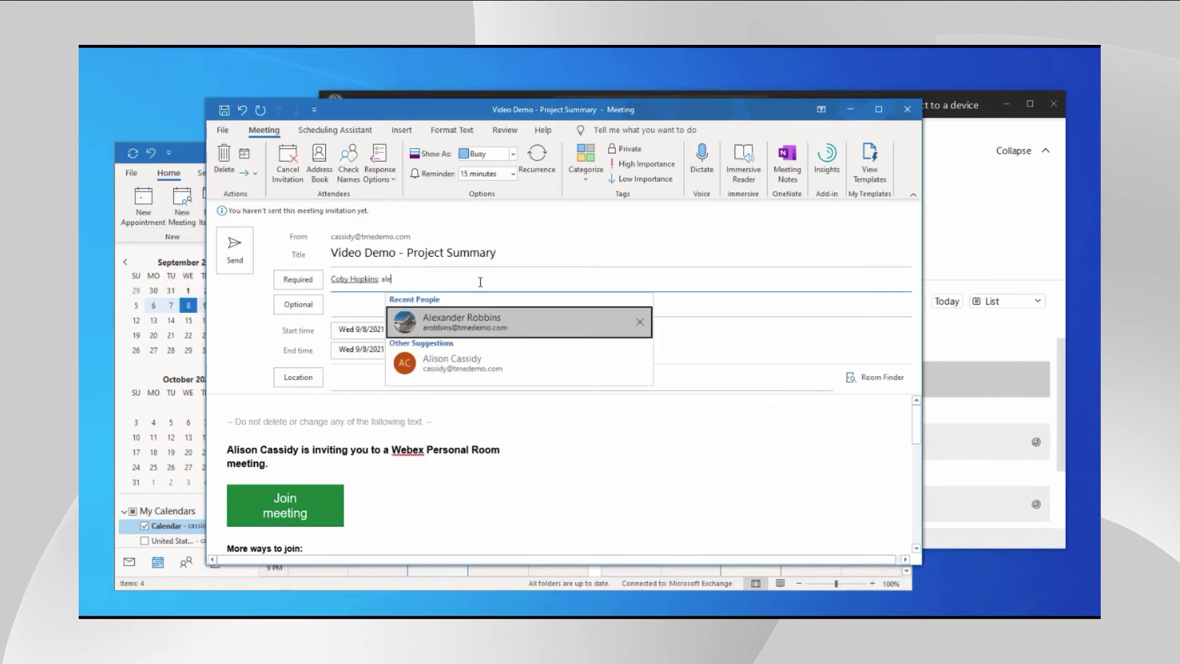
click(490, 322)
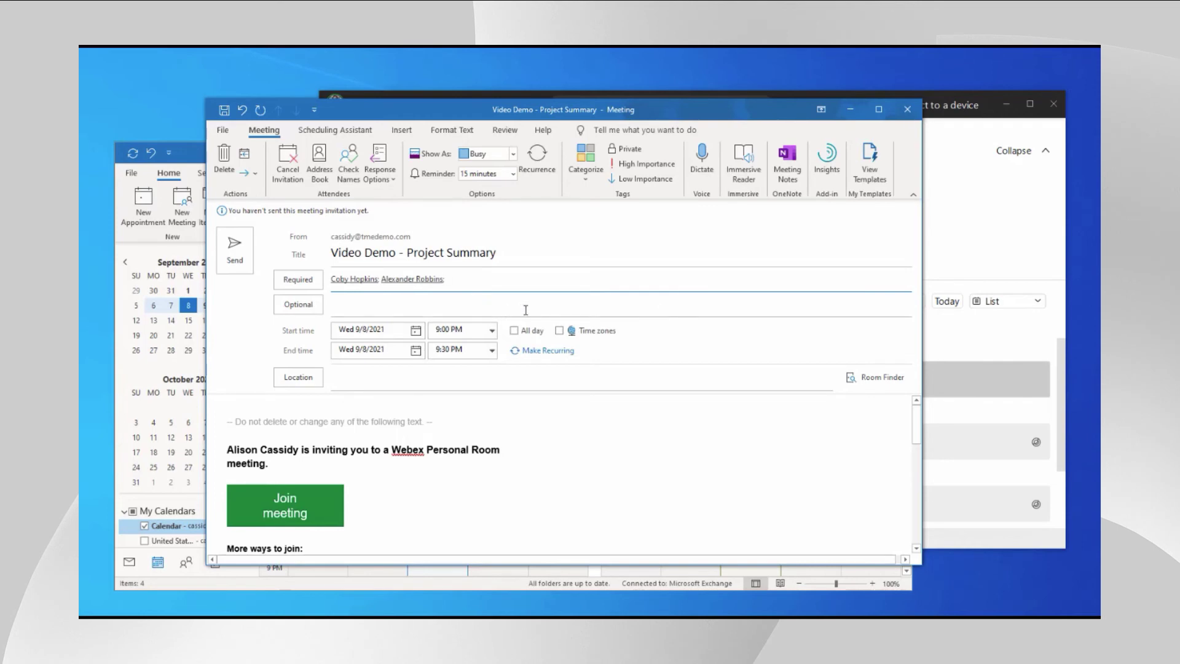
Add the Copenhagen conference room with Room Finder and send the invitation
click(857, 389)
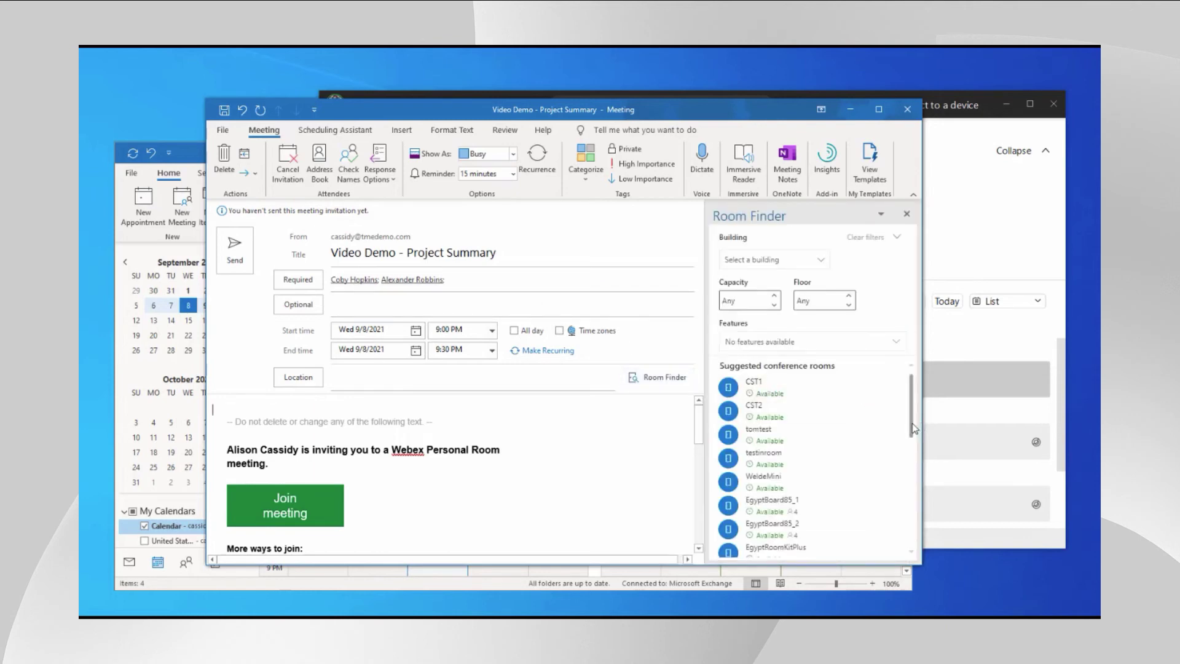
drag(912, 428, 912, 532)
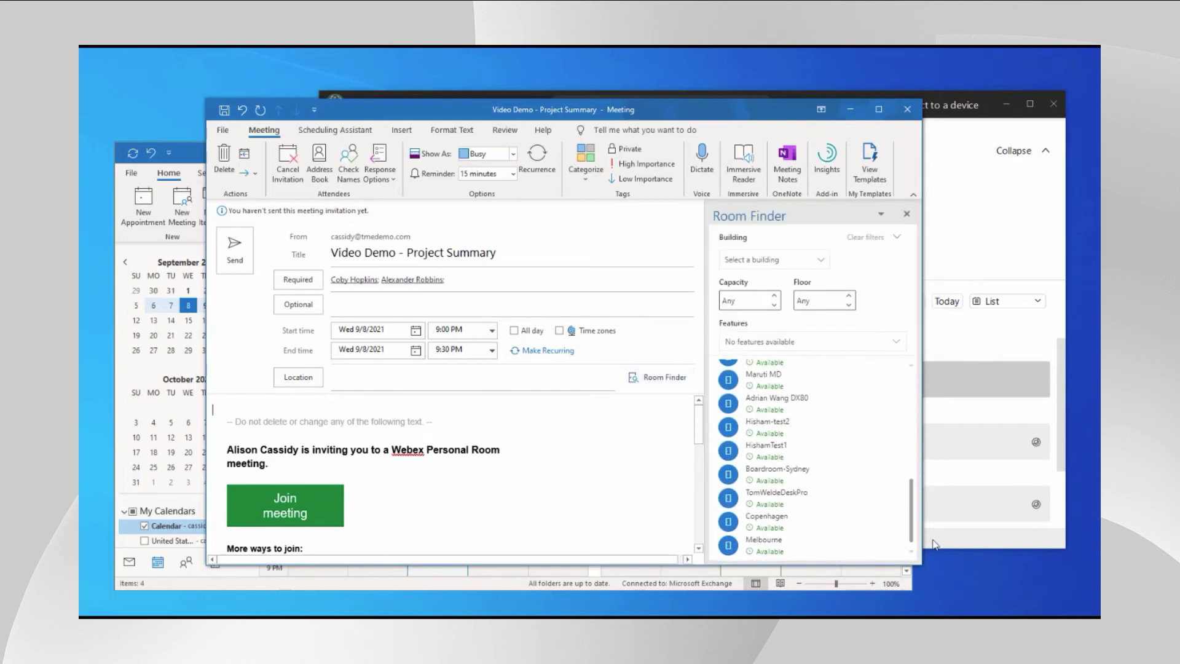
click(812, 523)
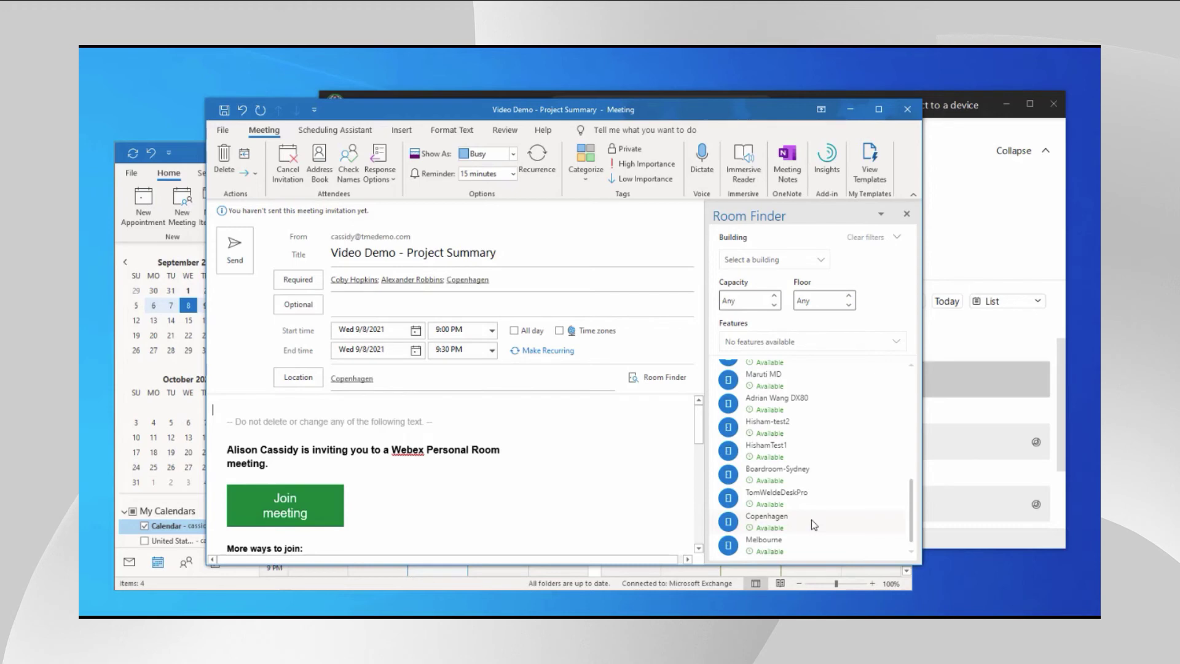
click(906, 215)
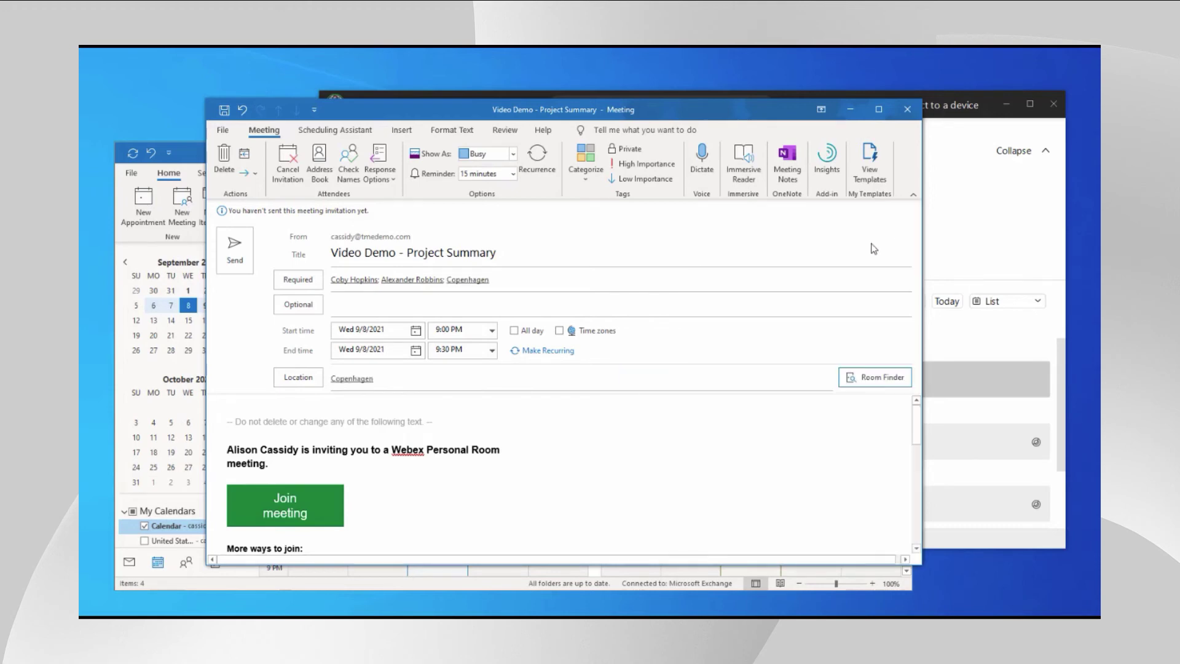
click(235, 248)
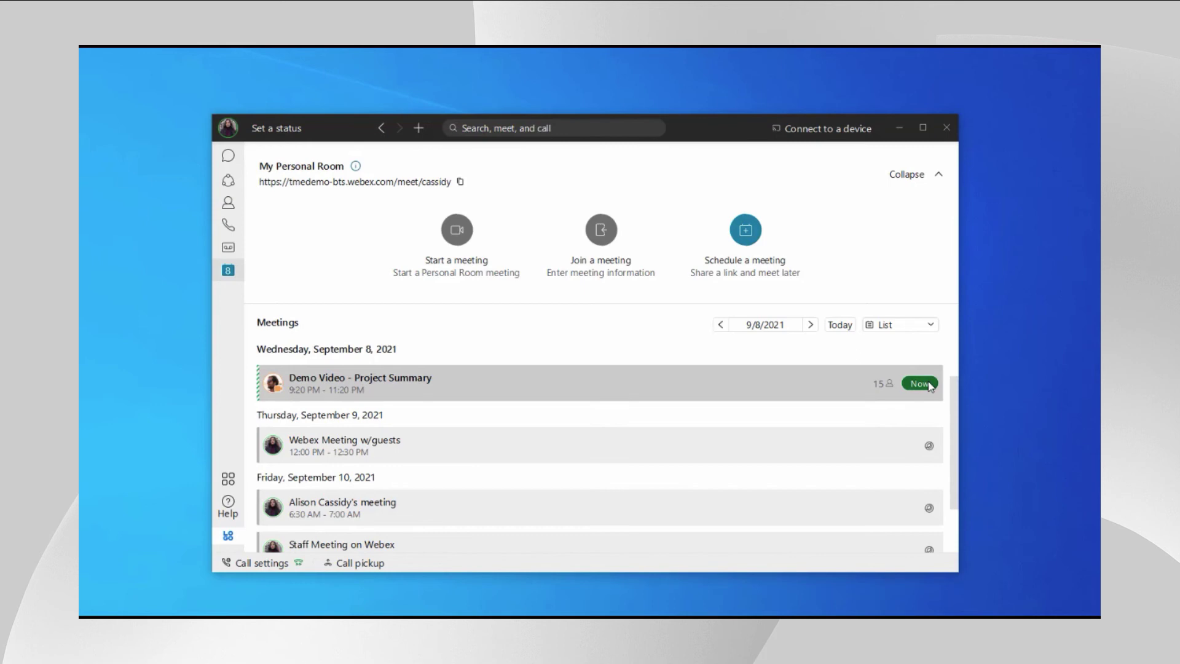
Switch to Webex, join the Demo Video - Project Summary meeting and show the live captions
click(924, 385)
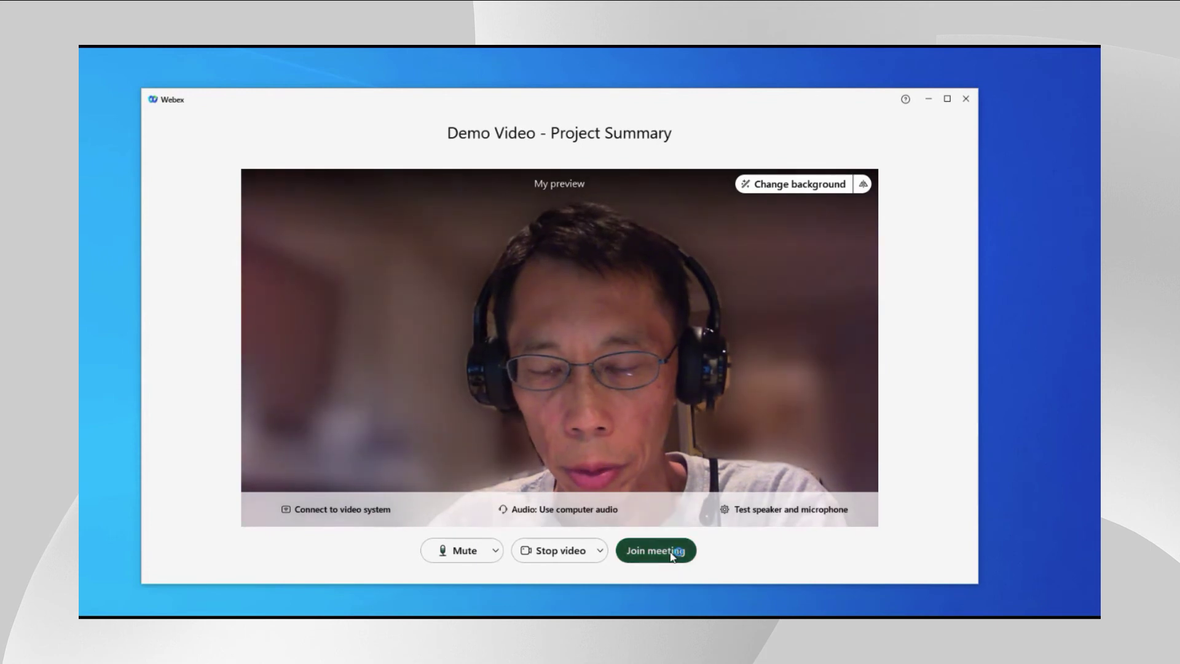
click(677, 550)
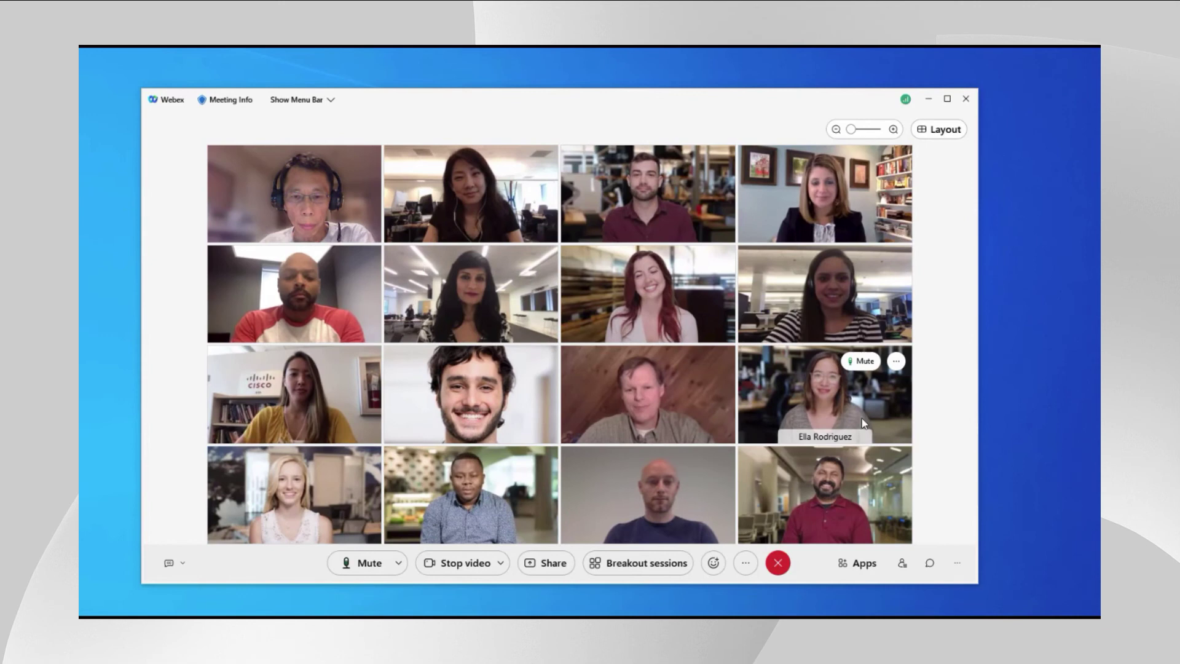
click(166, 569)
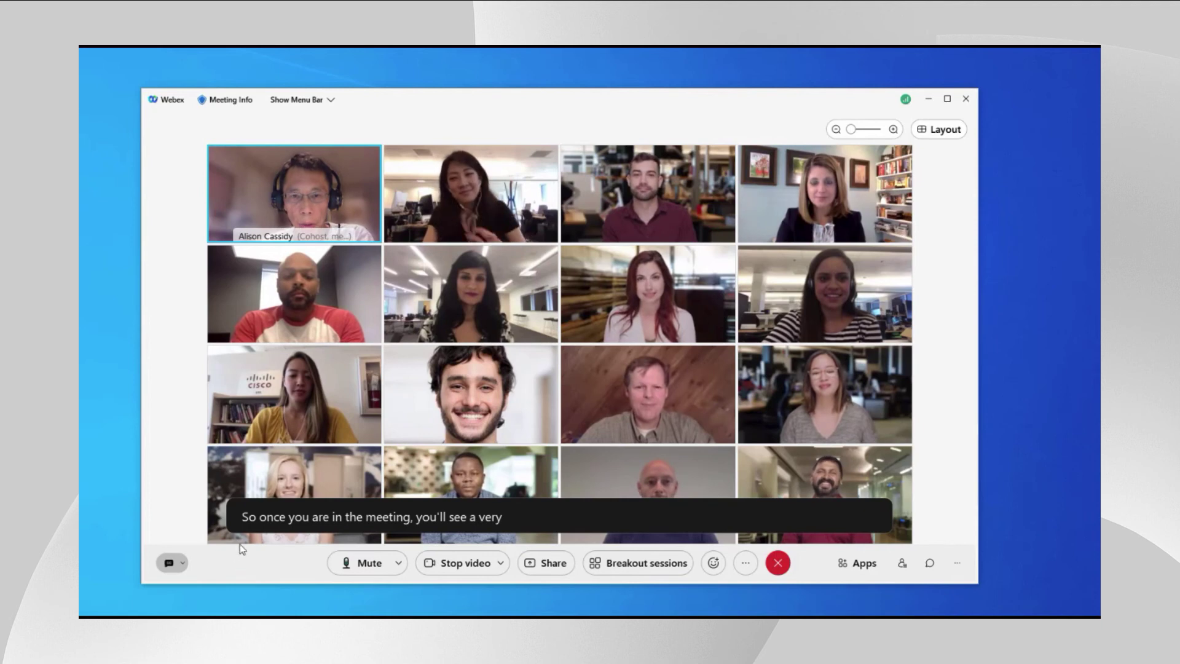
mouse_move(249, 542)
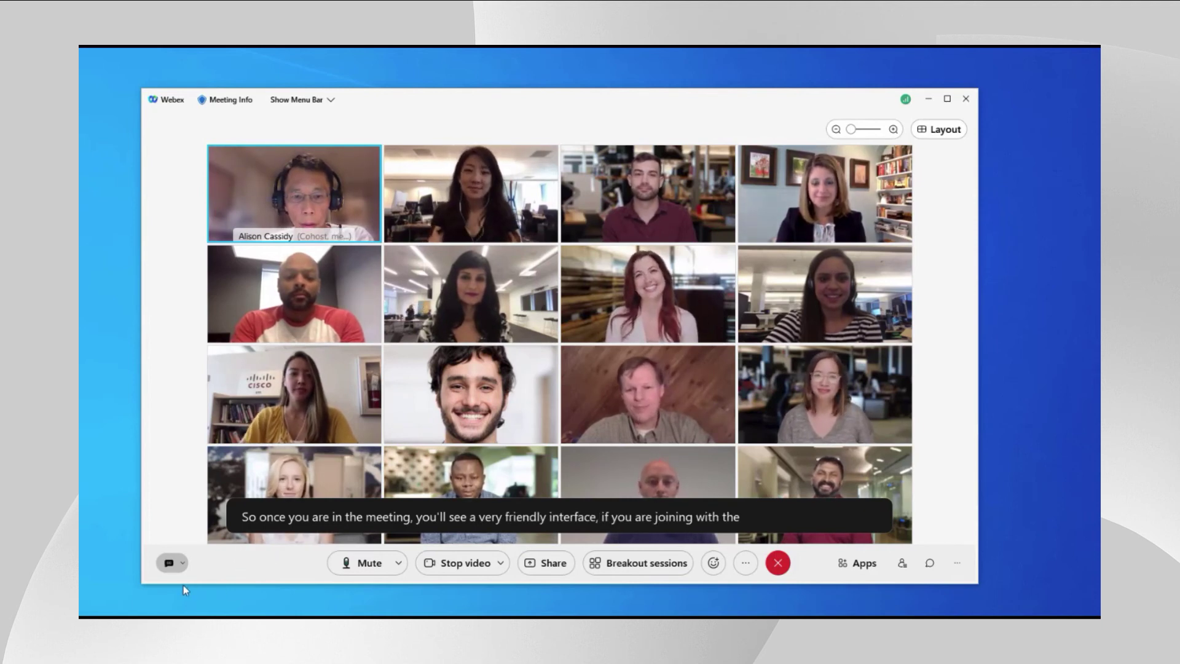
mouse_move(335, 523)
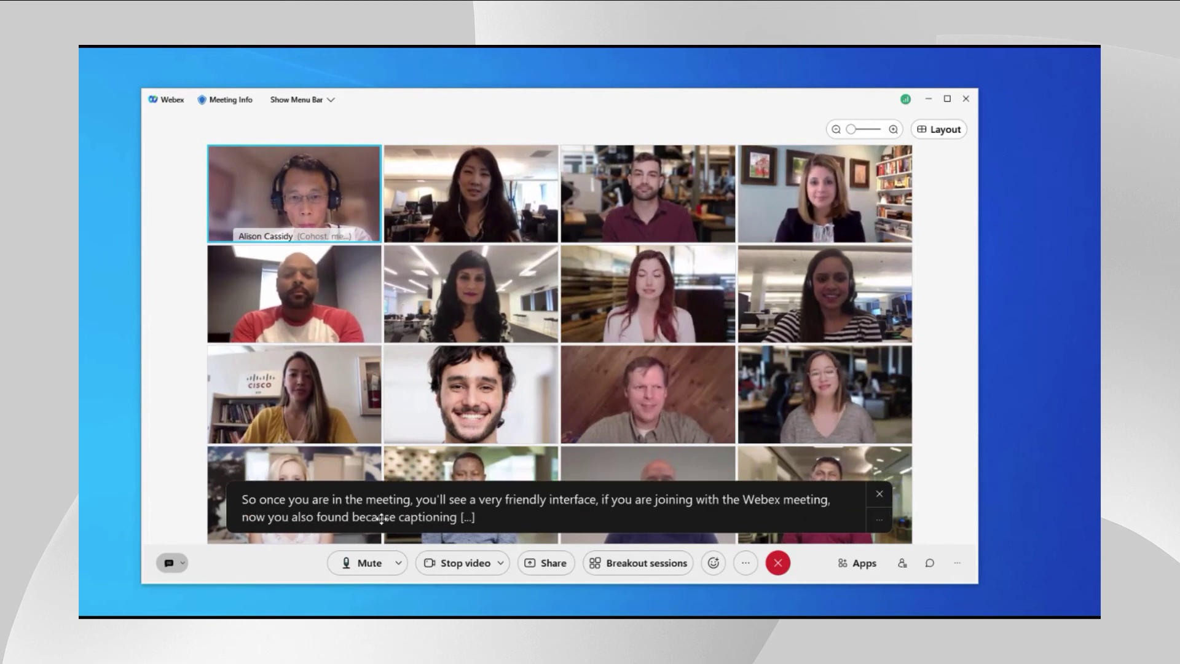
Translate the live captions into Chinese (Simplified) and hide the captions
click(181, 563)
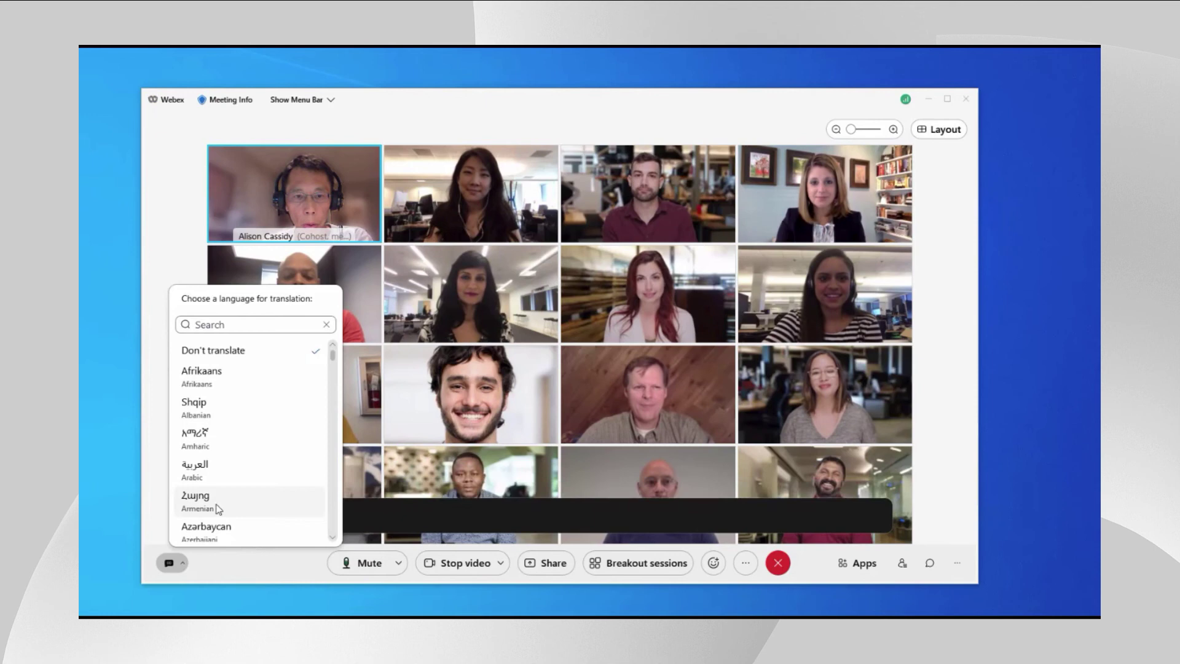
scroll(237, 465, down, 5)
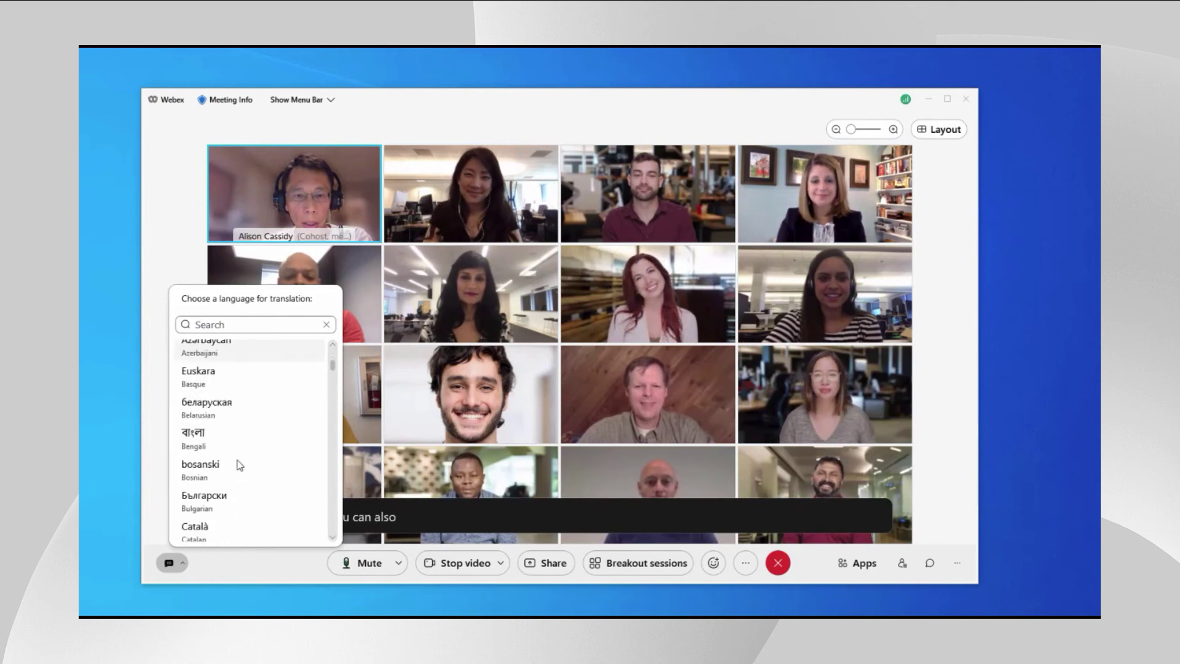
scroll(240, 465, down, 5)
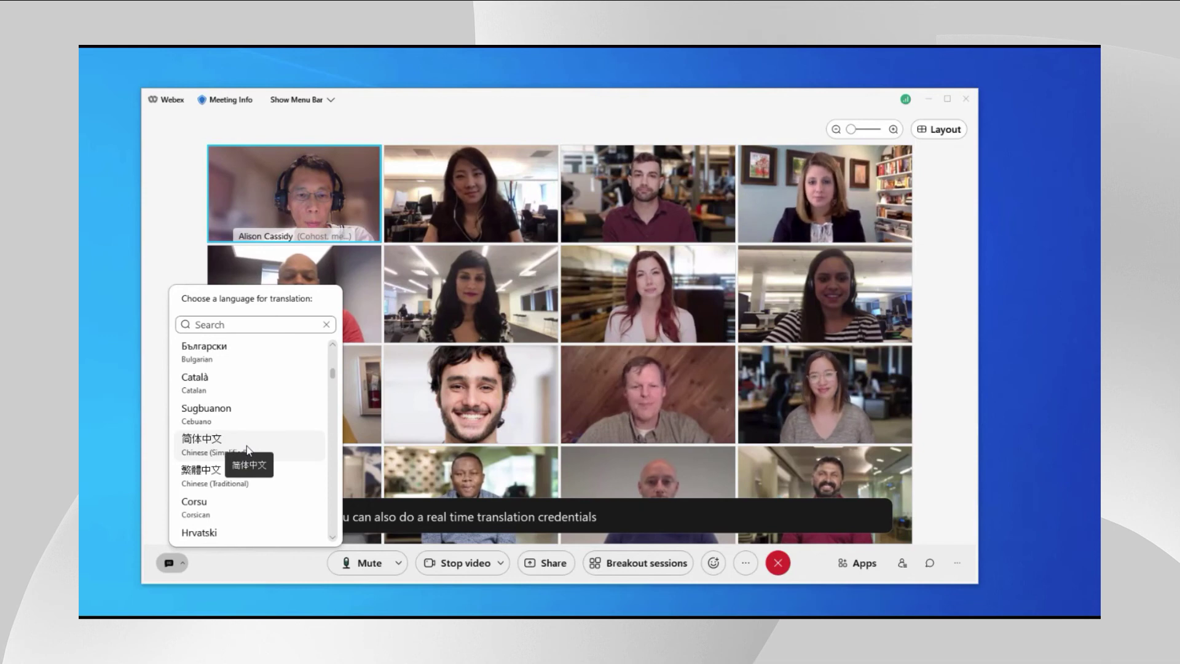
click(246, 450)
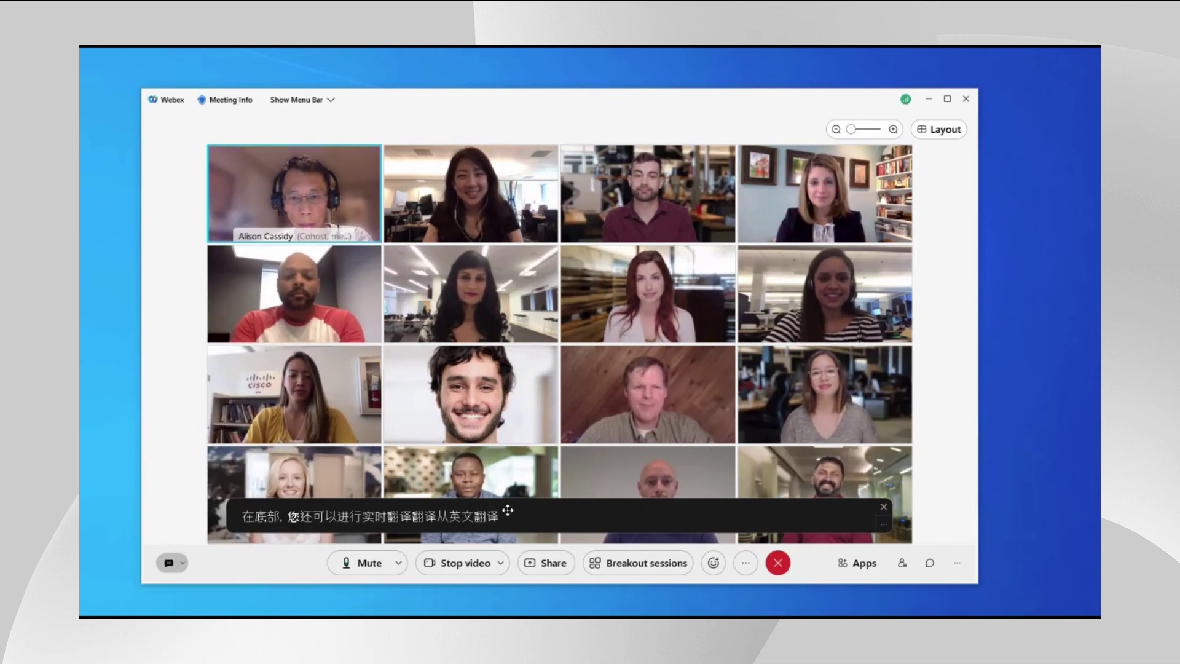
click(170, 563)
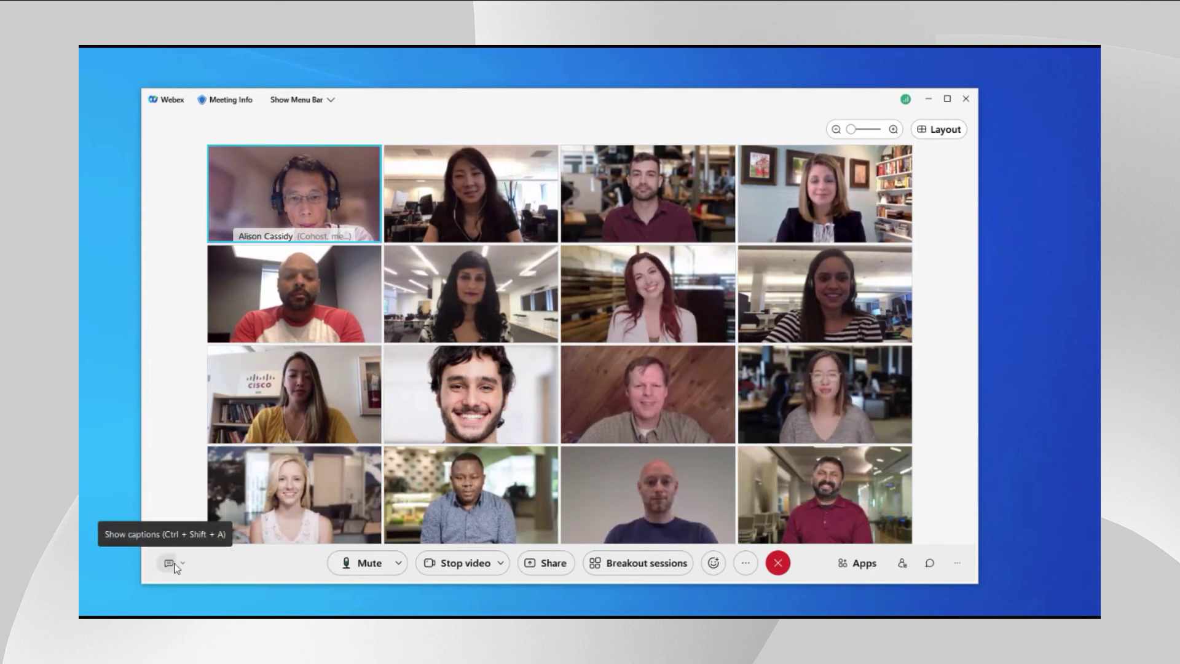
Move the two participants beside the self-view in the grid's upper row and at its end onto the stage
mouse_move(423, 265)
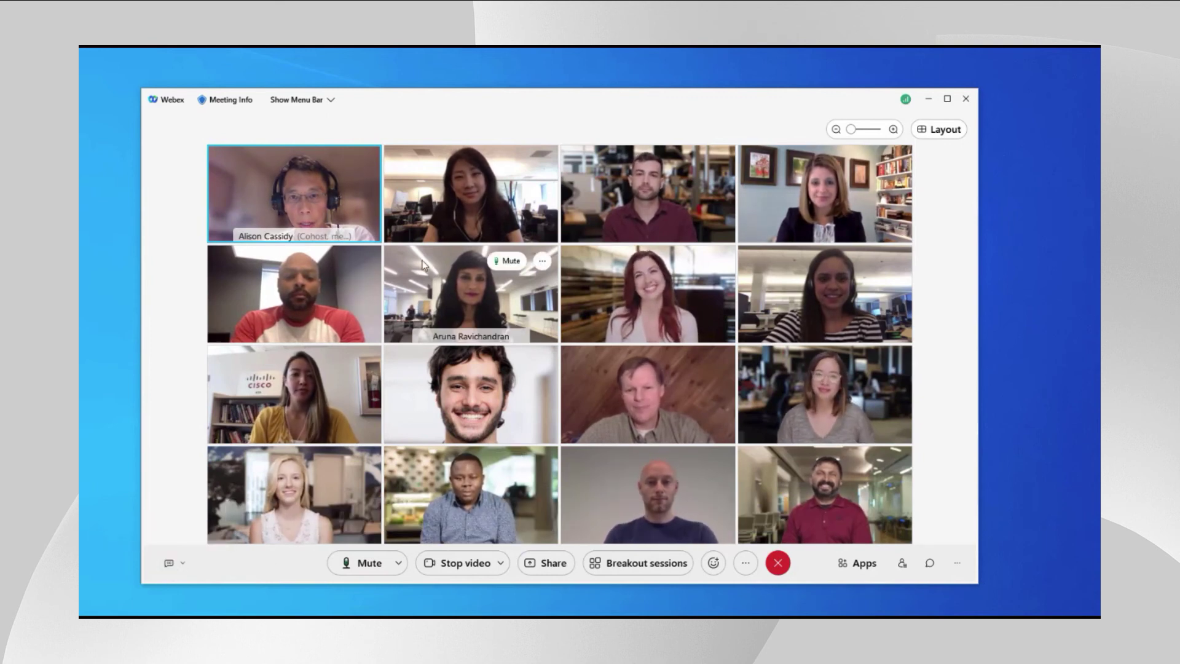
click(544, 161)
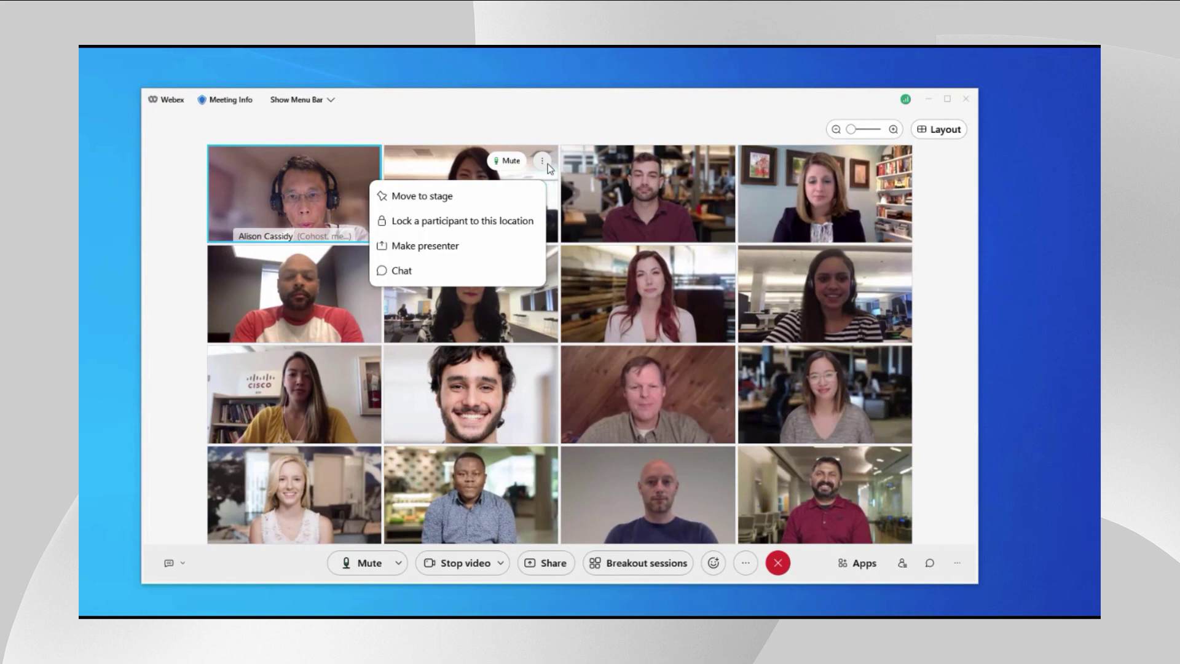
click(493, 196)
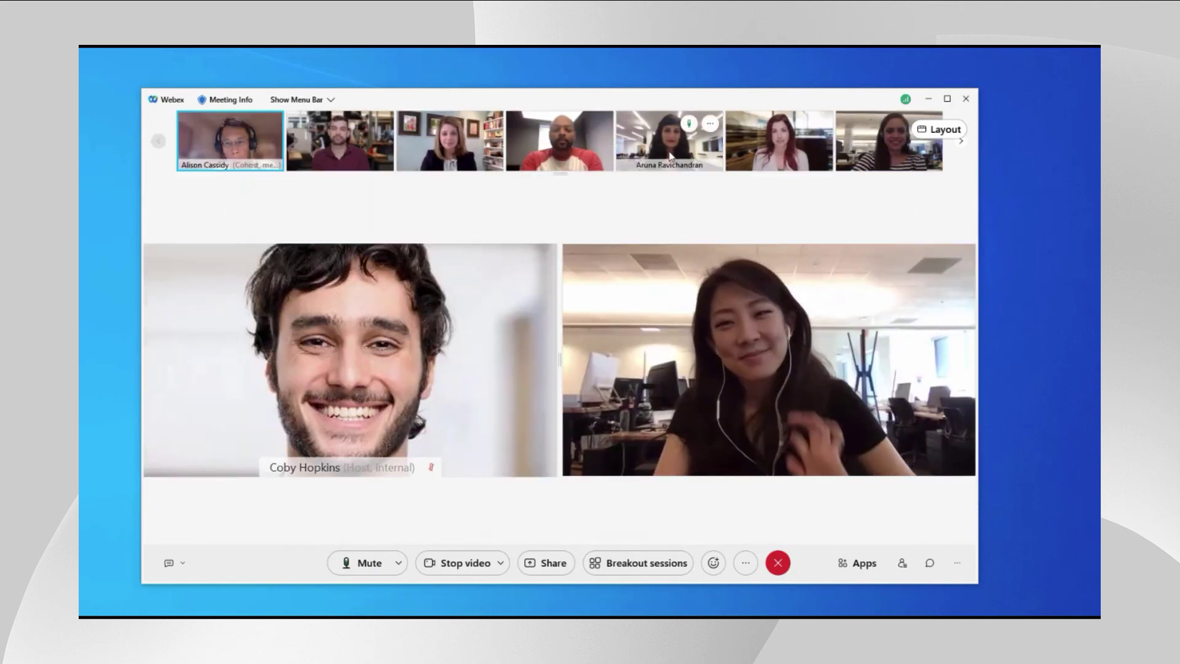
drag(467, 147, 777, 527)
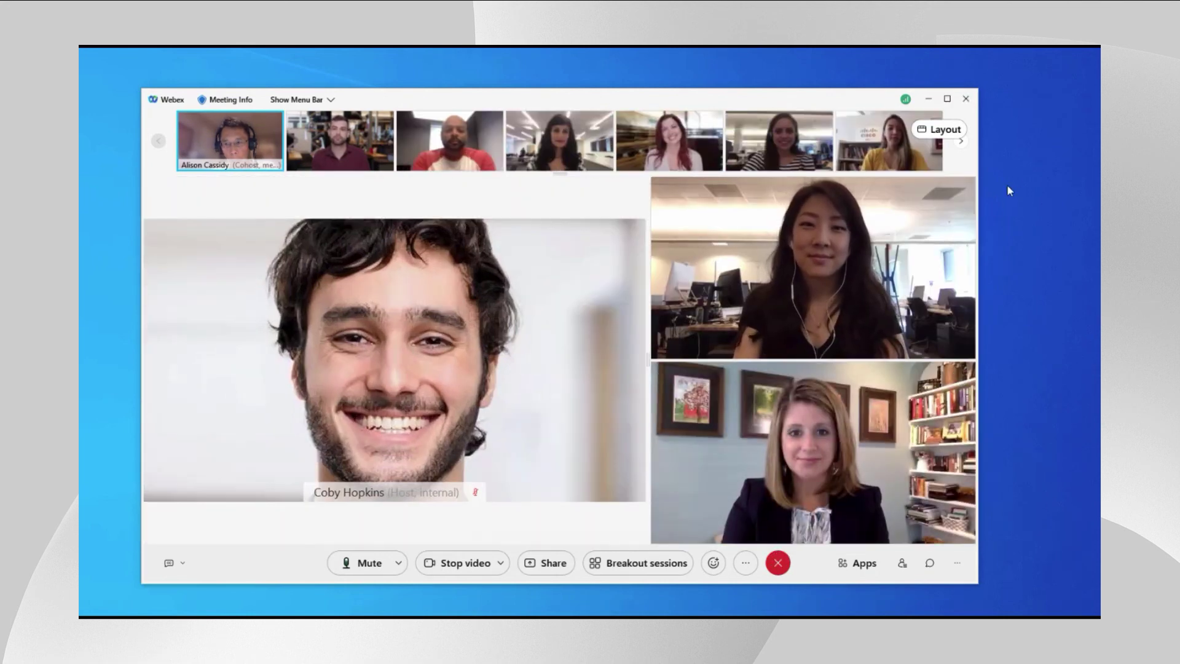
Sync the stage view for everyone with the attendee view locked on stage only, and stop the syncing
click(938, 129)
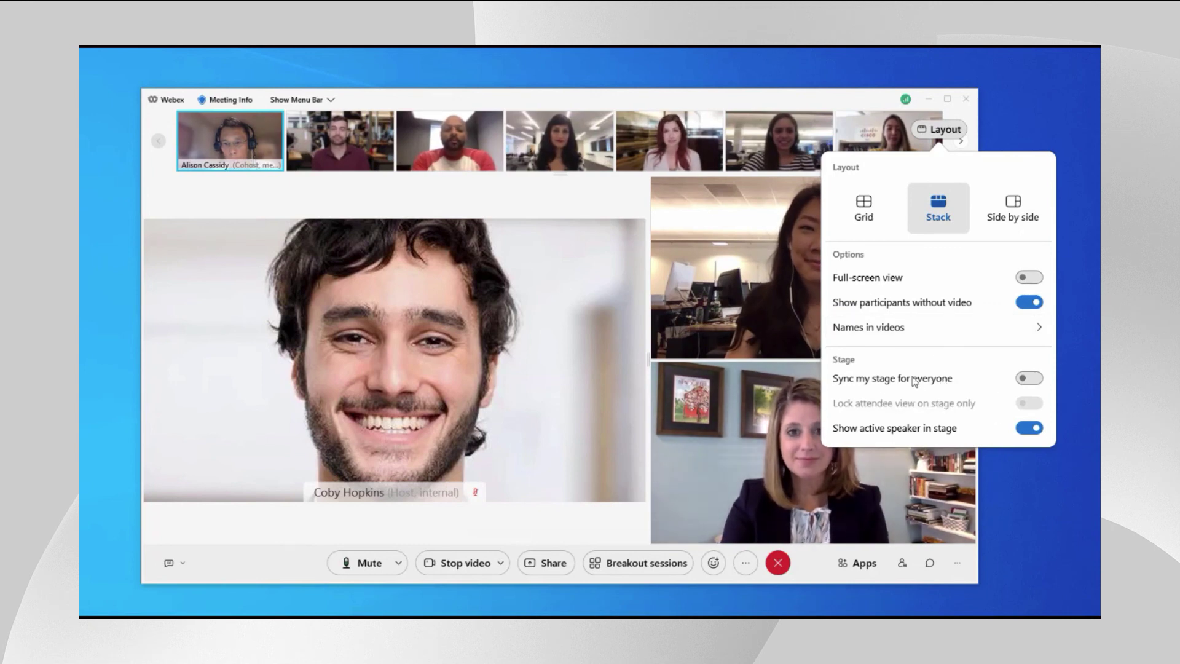
click(1029, 377)
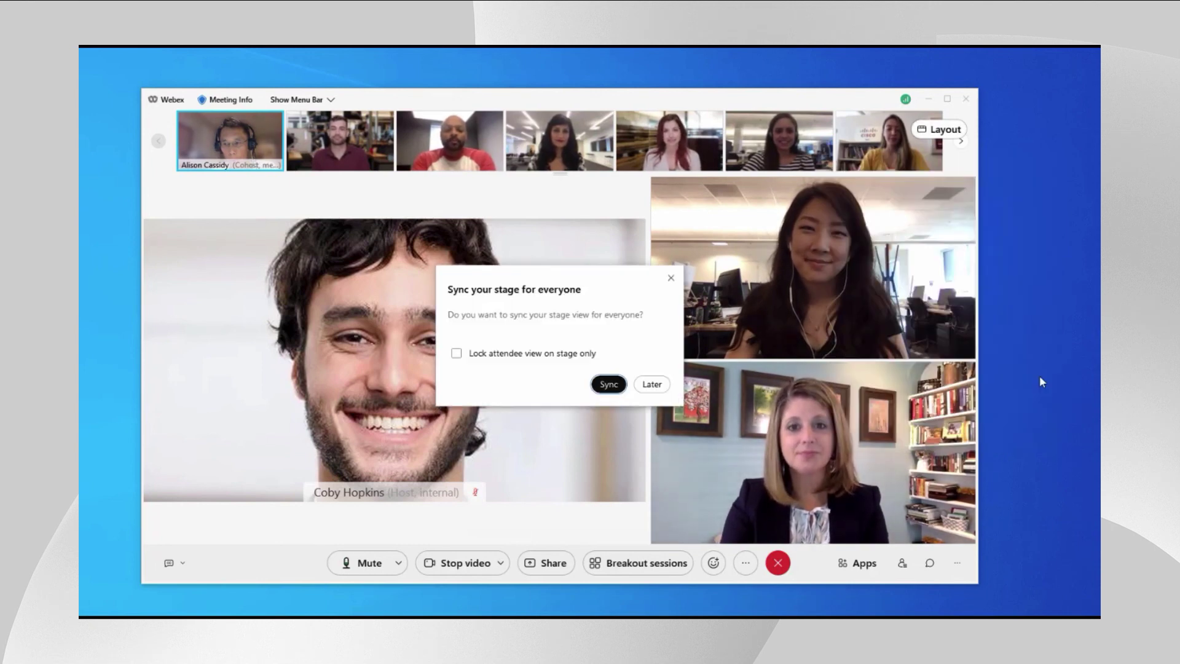
click(502, 358)
click(608, 384)
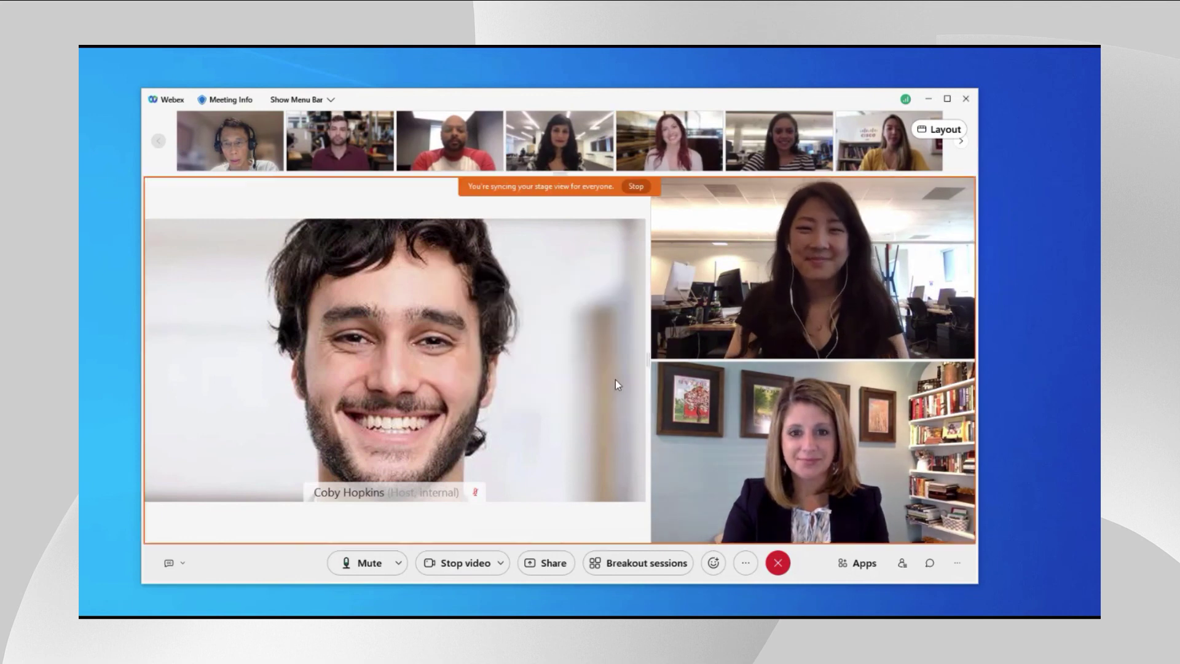
click(635, 186)
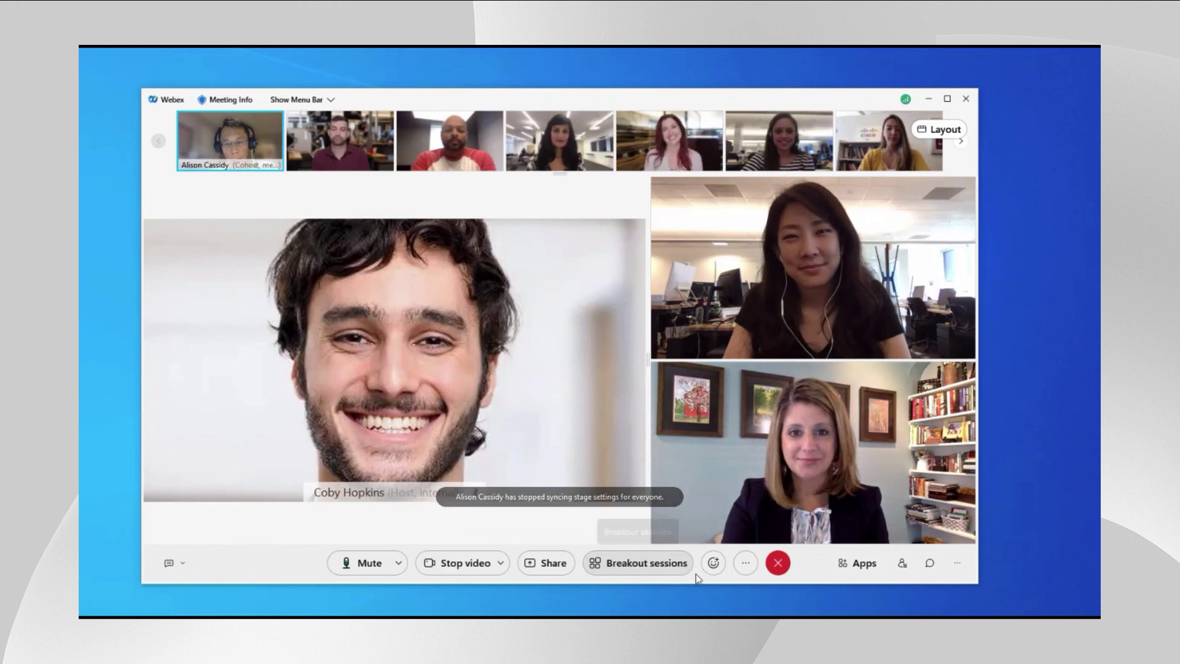
Create 5 breakout sessions with participants assigned automatically, start them and close the assignments dialog
mouse_move(721, 544)
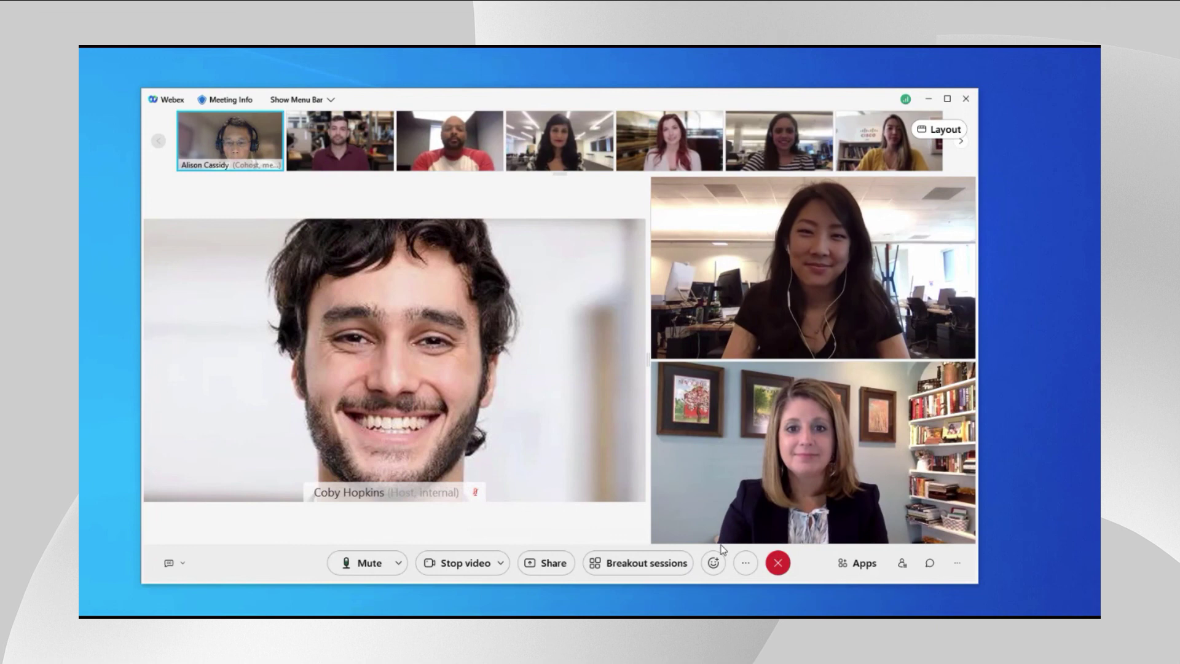
click(659, 568)
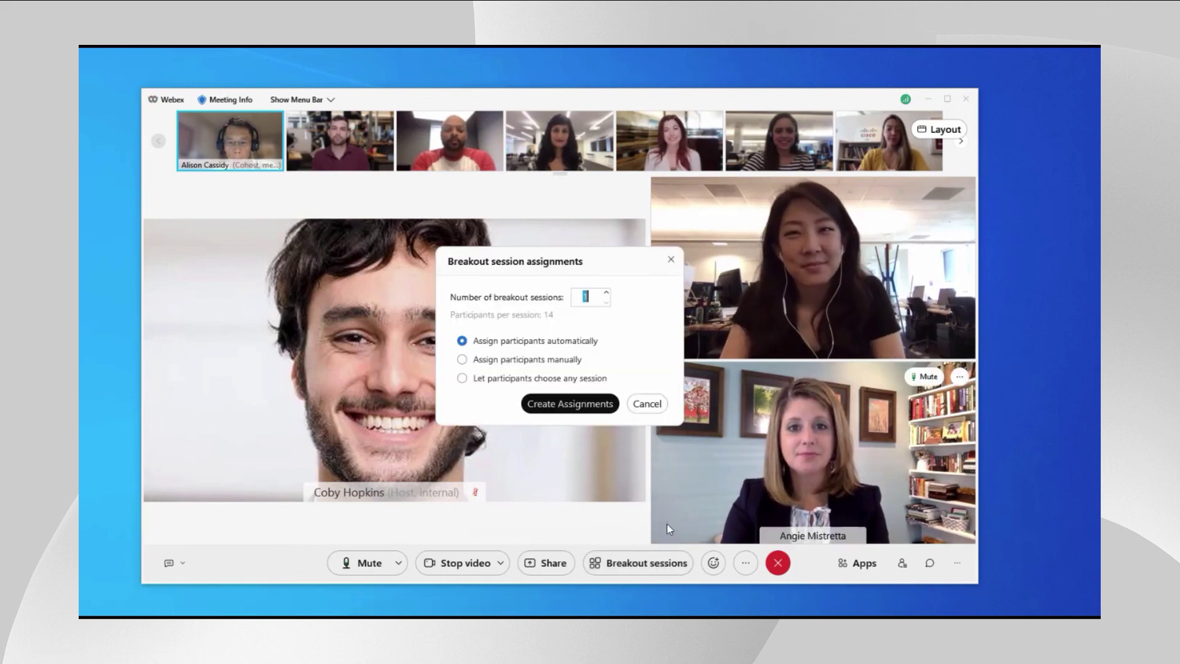
click(608, 293)
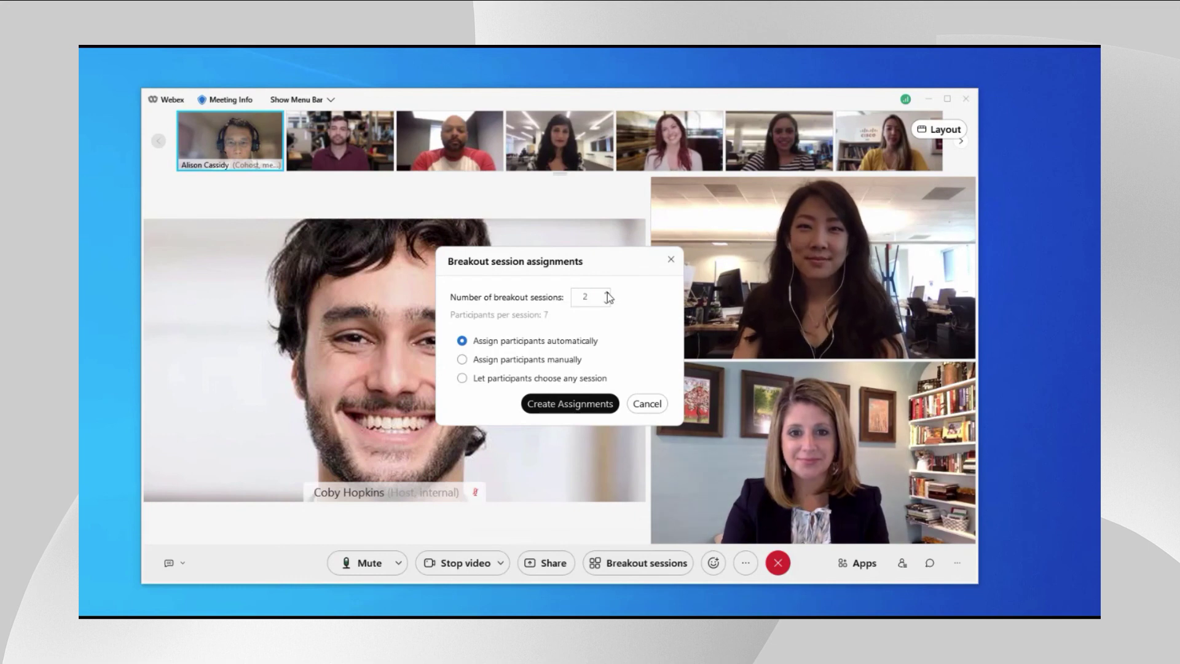
click(607, 293)
click(608, 293)
click(607, 292)
click(607, 293)
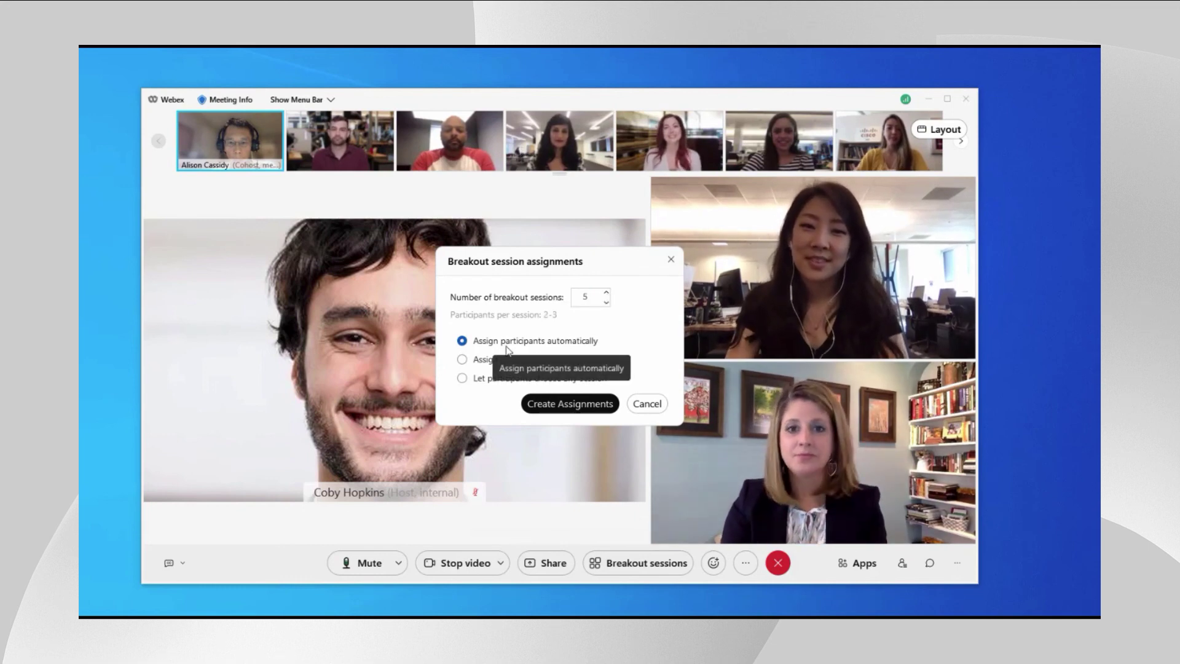
click(595, 404)
click(713, 490)
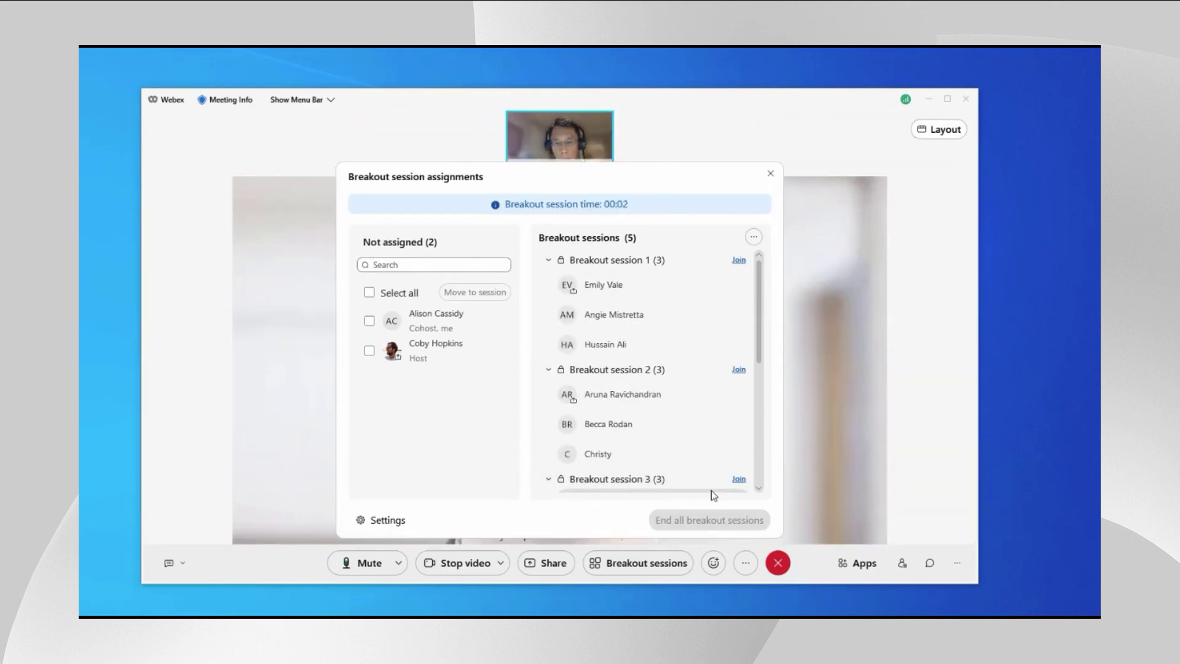
click(771, 175)
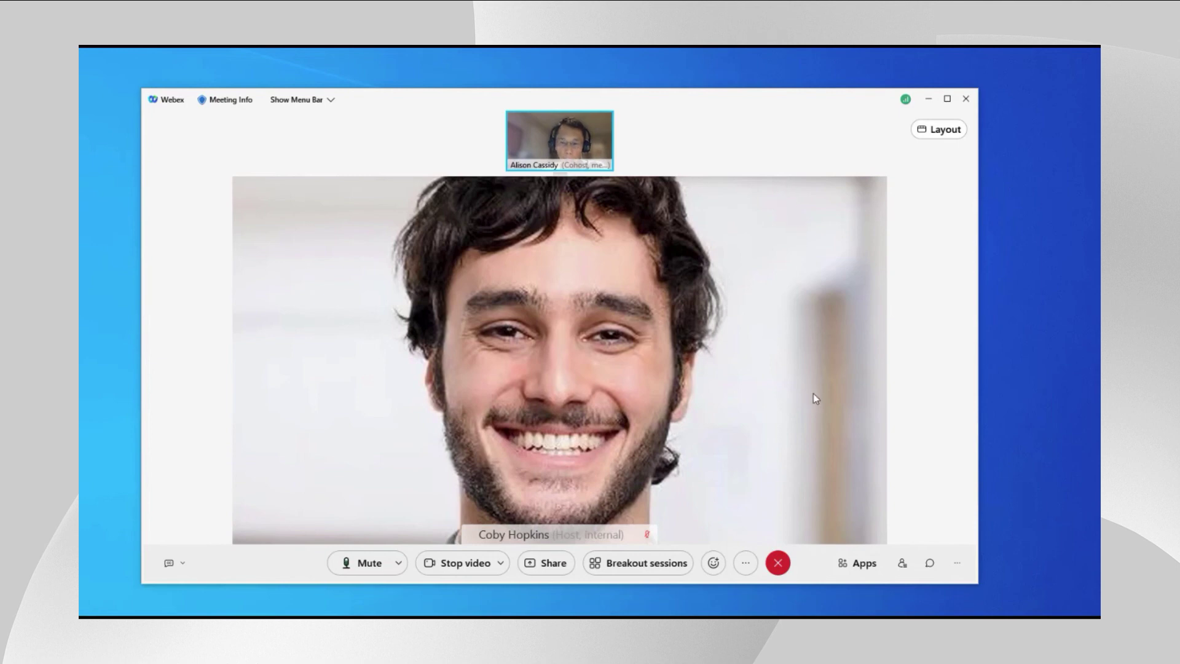
Open the choices for leaving or ending the meeting
click(778, 563)
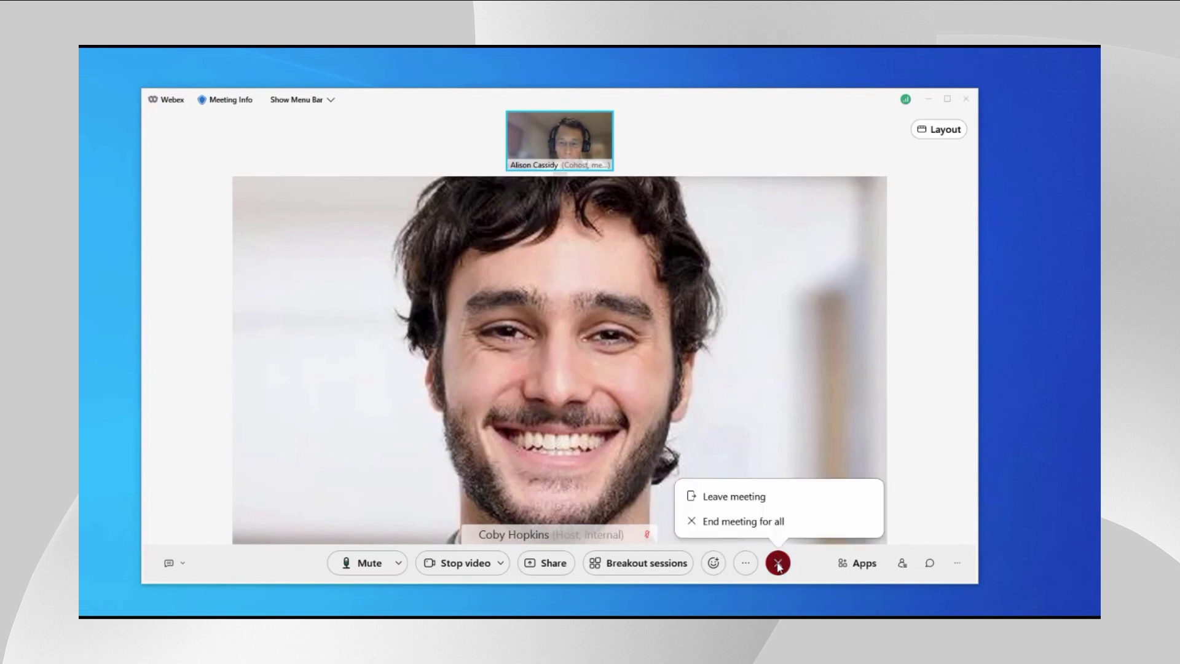